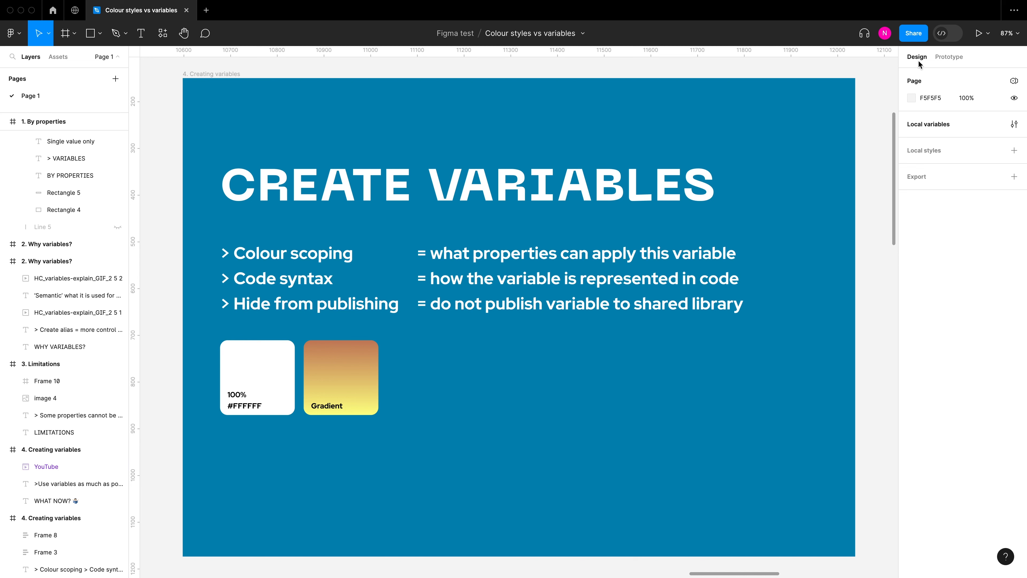
# Step: Create a new color variable in Collection 1, keeping the default name Color and the value FFFFFF
pyautogui.click(1009, 126)
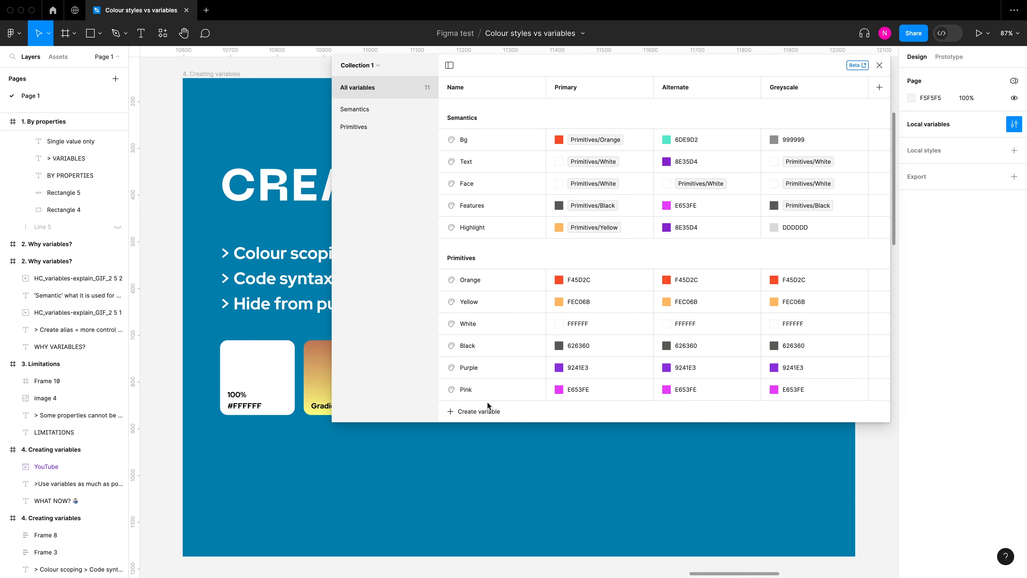
pyautogui.click(492, 412)
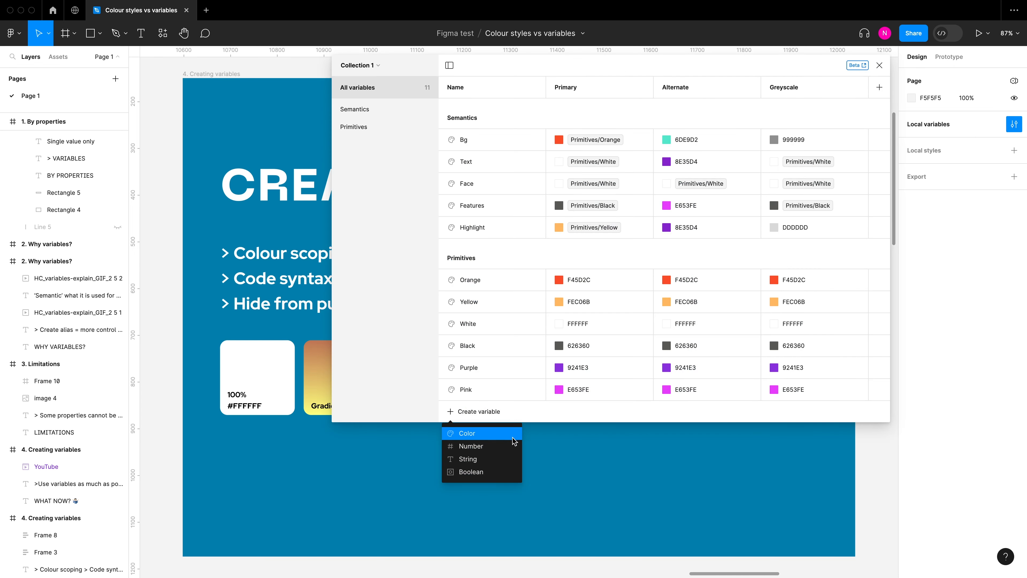
pyautogui.click(510, 440)
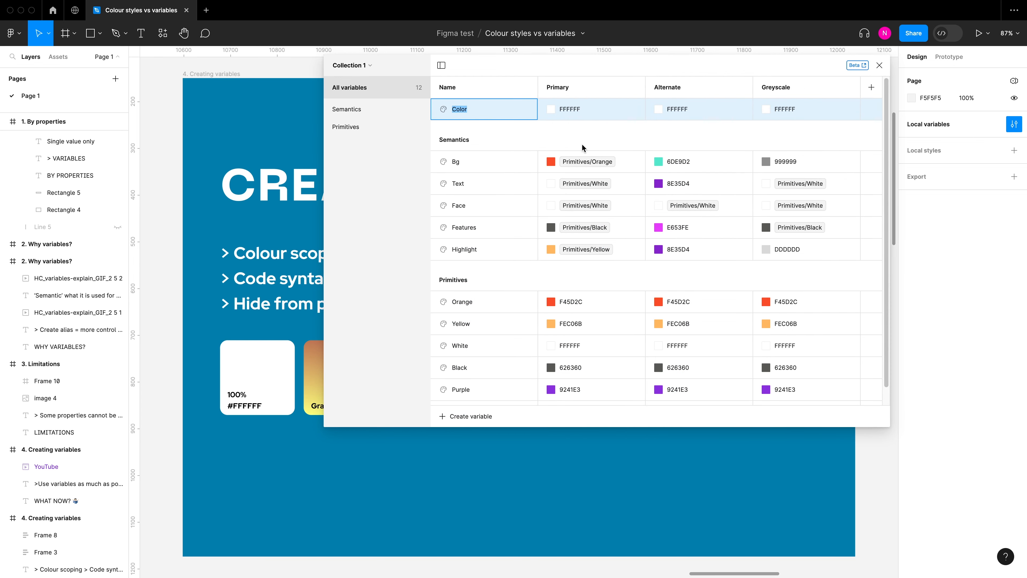
pyautogui.press('Return')
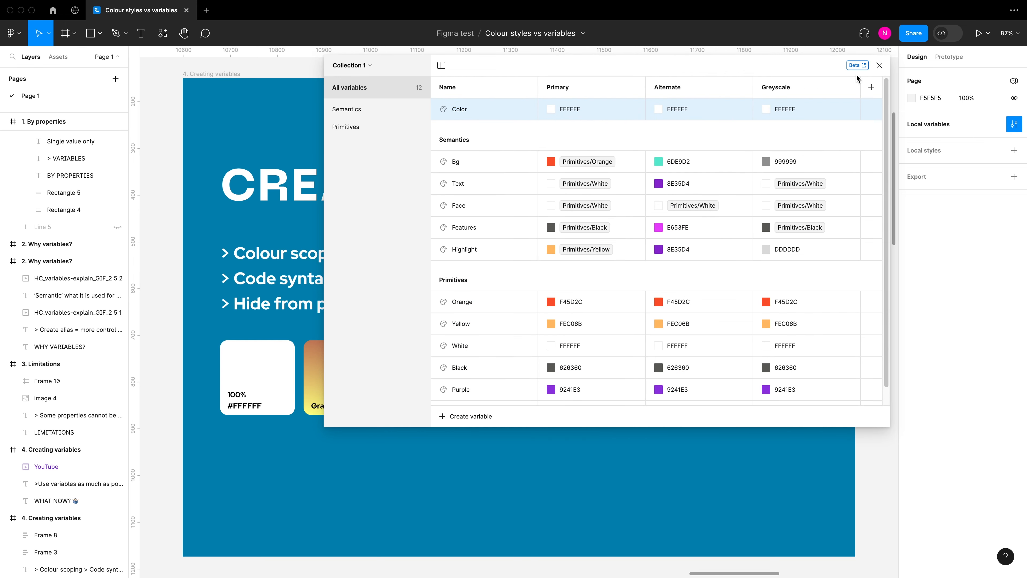
pyautogui.click(879, 65)
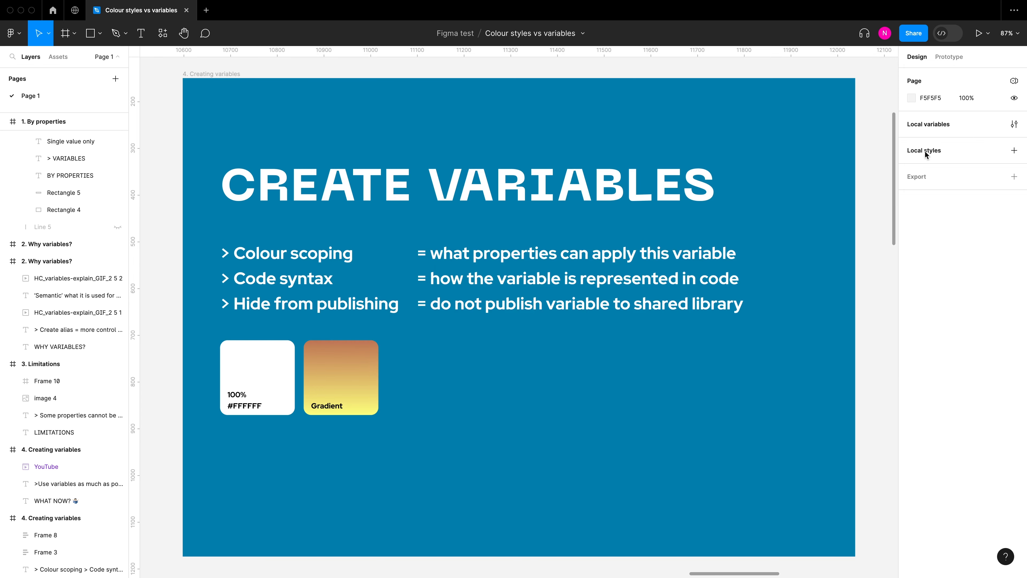
# Step: Create a local color style named "grey" with the default D9D9D9 fill
pyautogui.click(1014, 150)
pyautogui.click(991, 188)
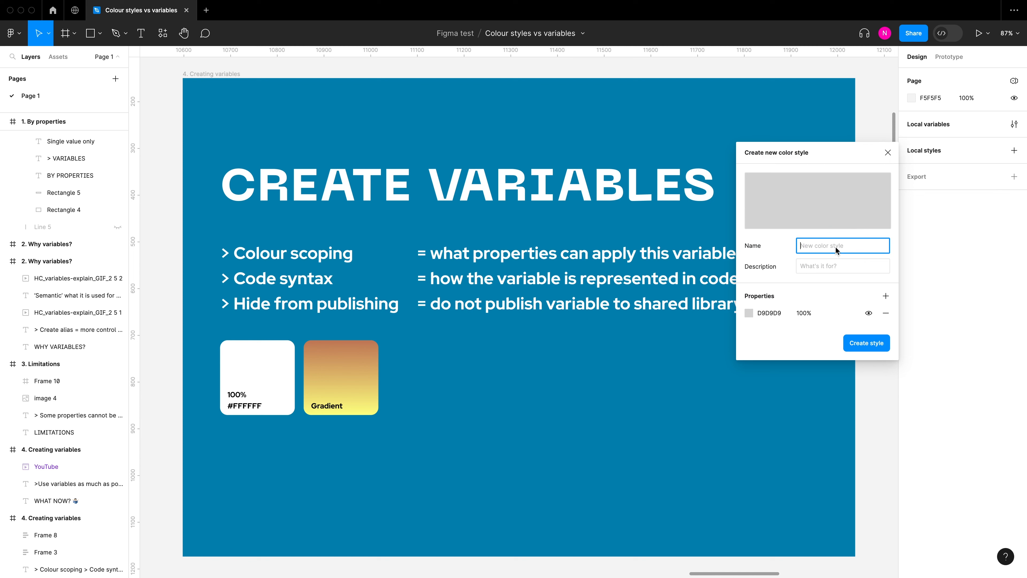
pyautogui.write('grey')
pyautogui.click(854, 345)
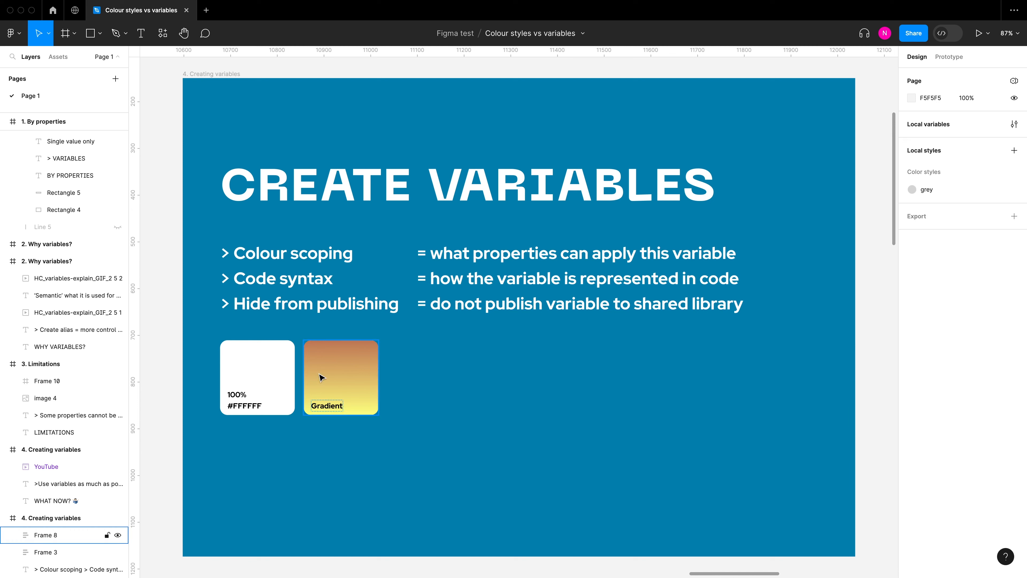
# Step: Create a color variable named "White test" in Collection 1 from the white #FFFFFF square's fill
pyautogui.click(284, 374)
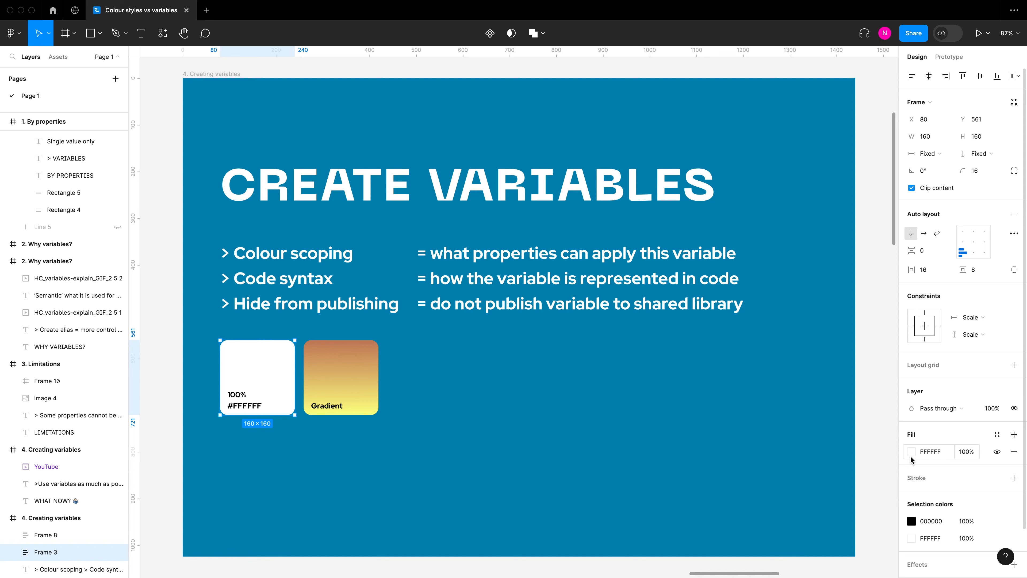
pyautogui.click(997, 437)
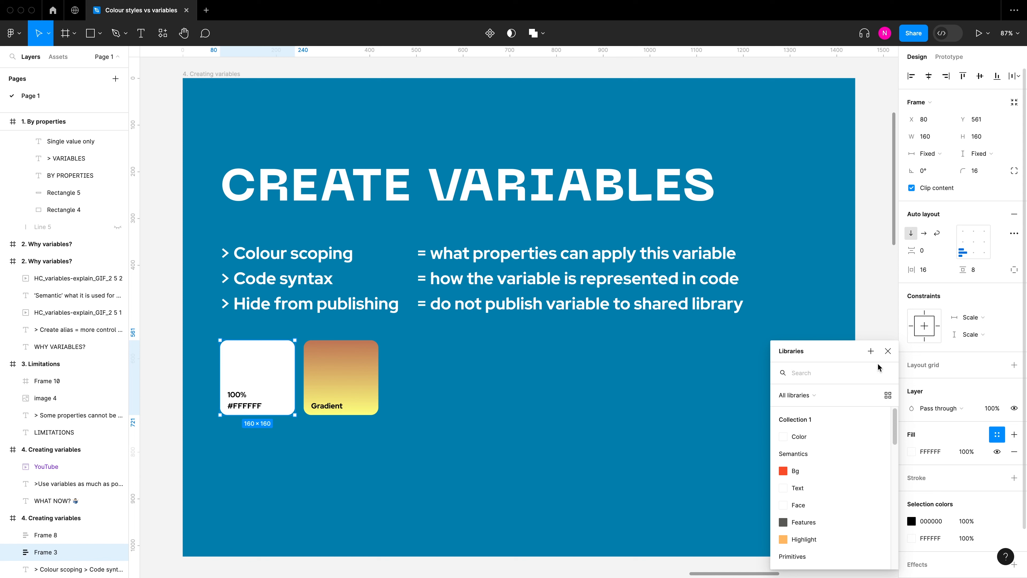
pyautogui.click(872, 351)
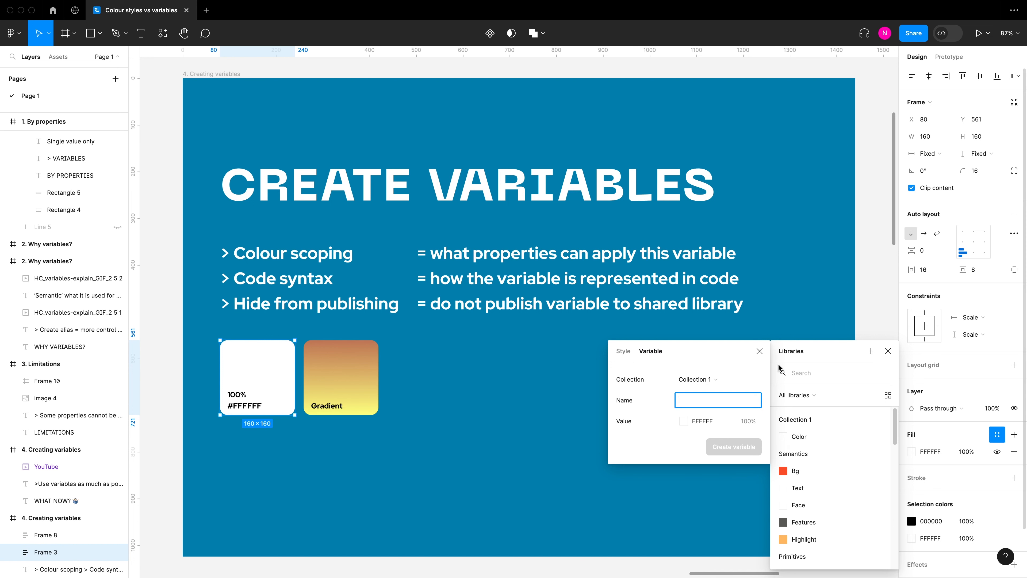
pyautogui.click(624, 355)
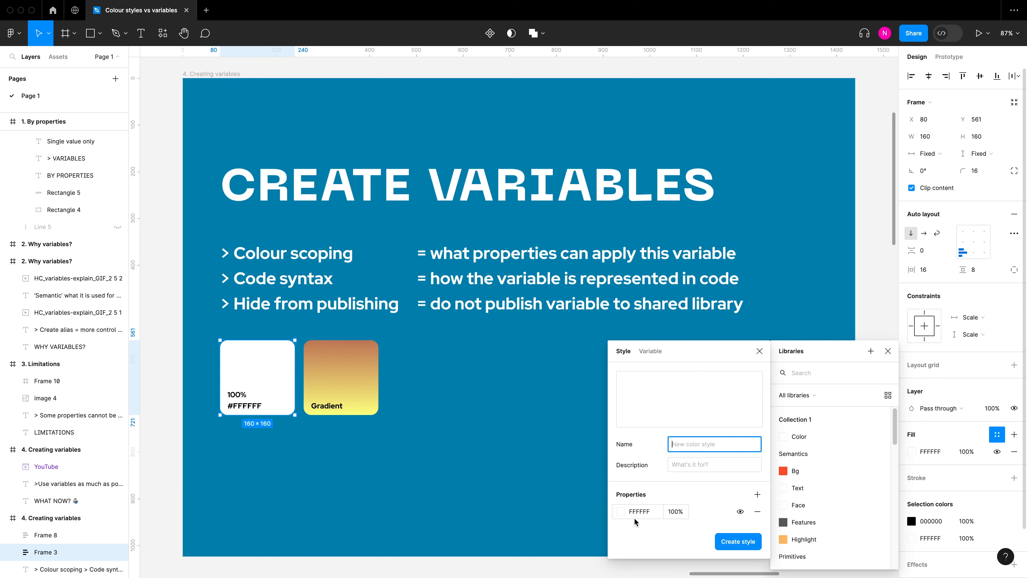
pyautogui.click(647, 351)
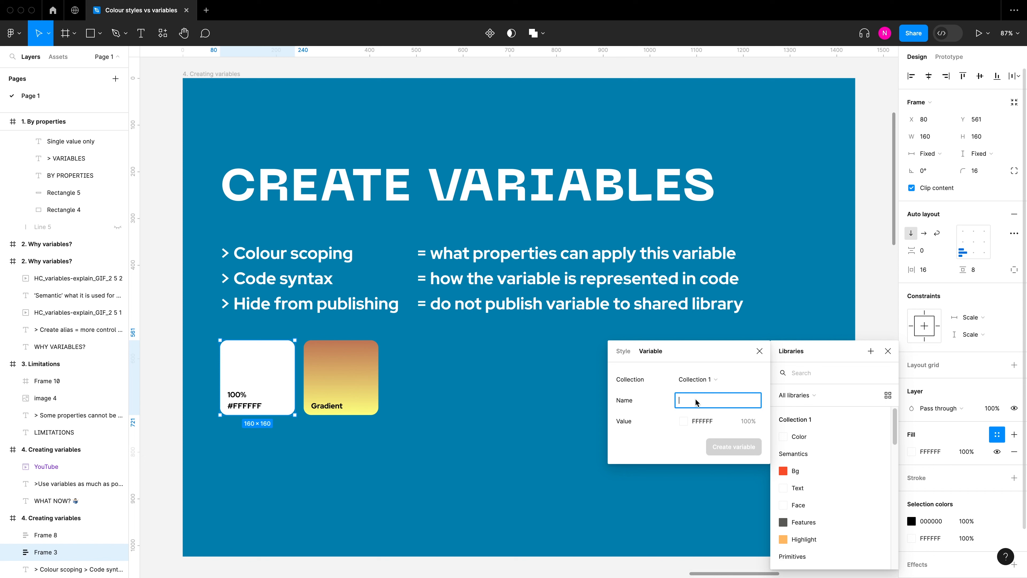
pyautogui.write('White test')
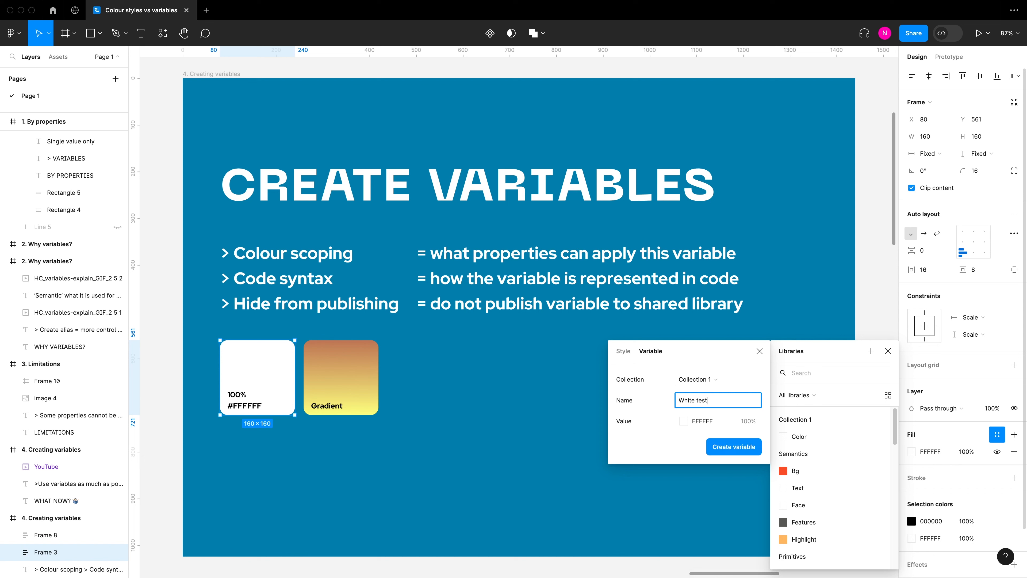
pyautogui.click(725, 448)
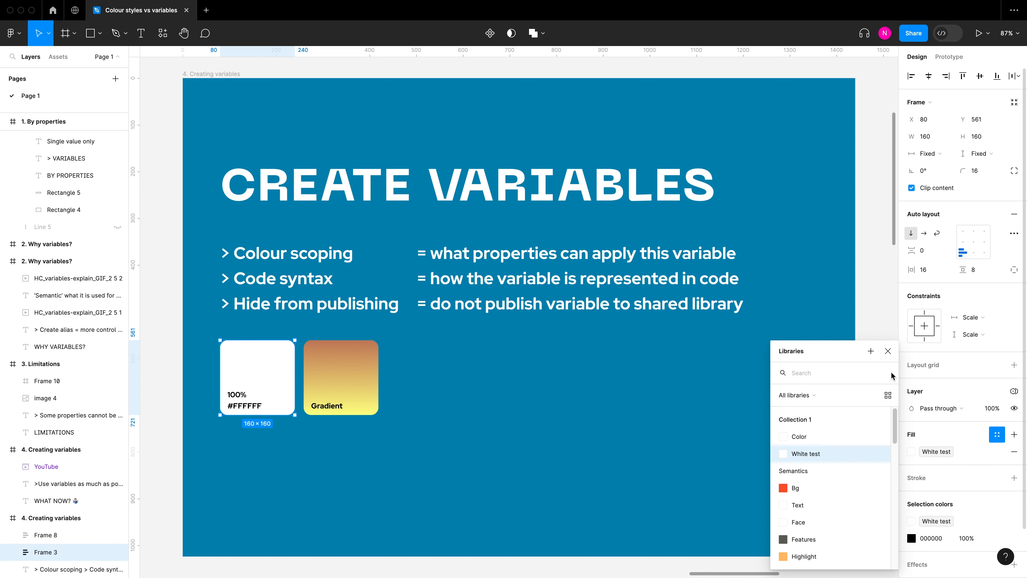
pyautogui.click(887, 351)
pyautogui.click(515, 377)
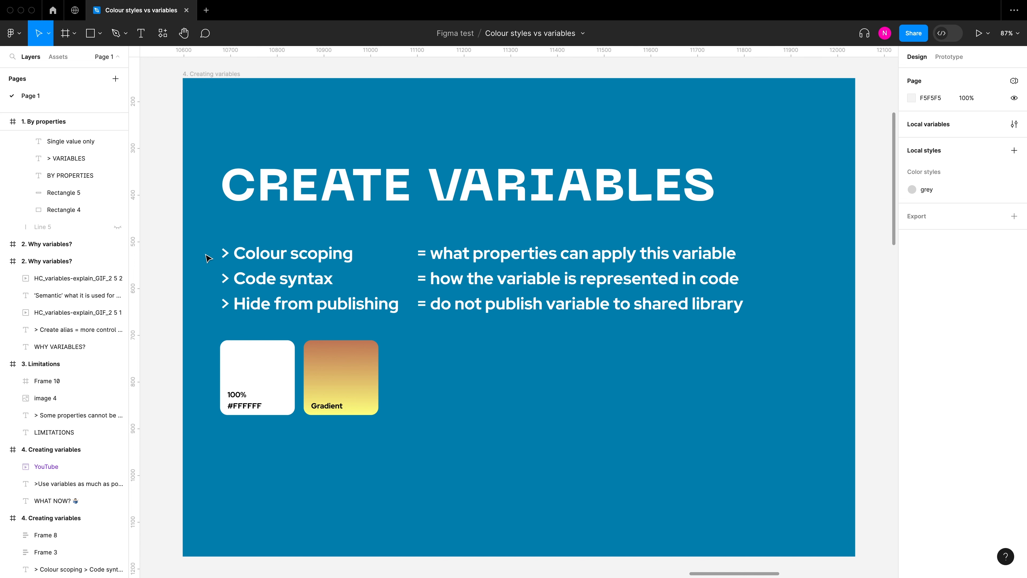
# Step: Open the edit settings of the White test variable and place them beside its row's values
pyautogui.click(1013, 124)
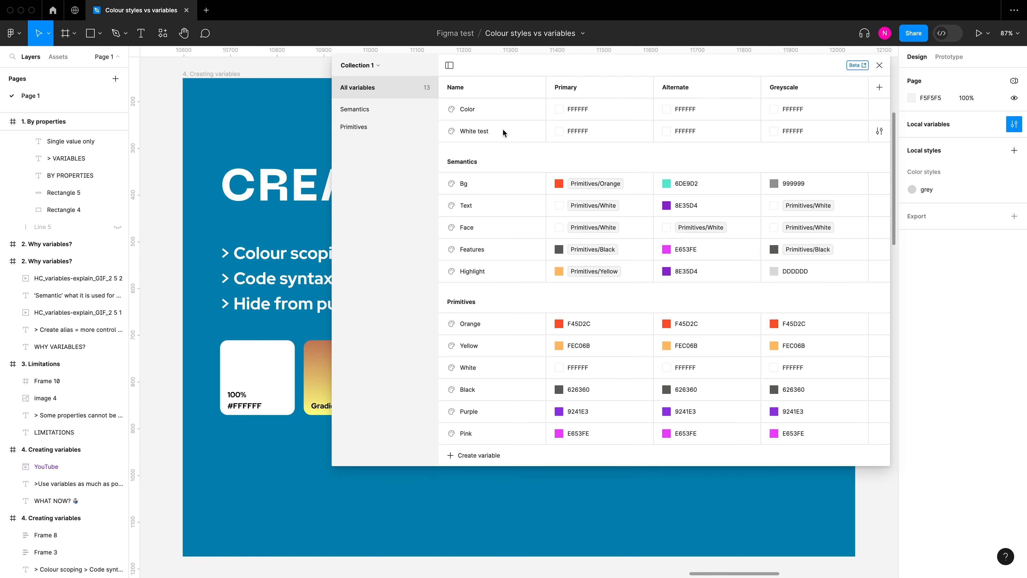
pyautogui.rightClick(514, 130)
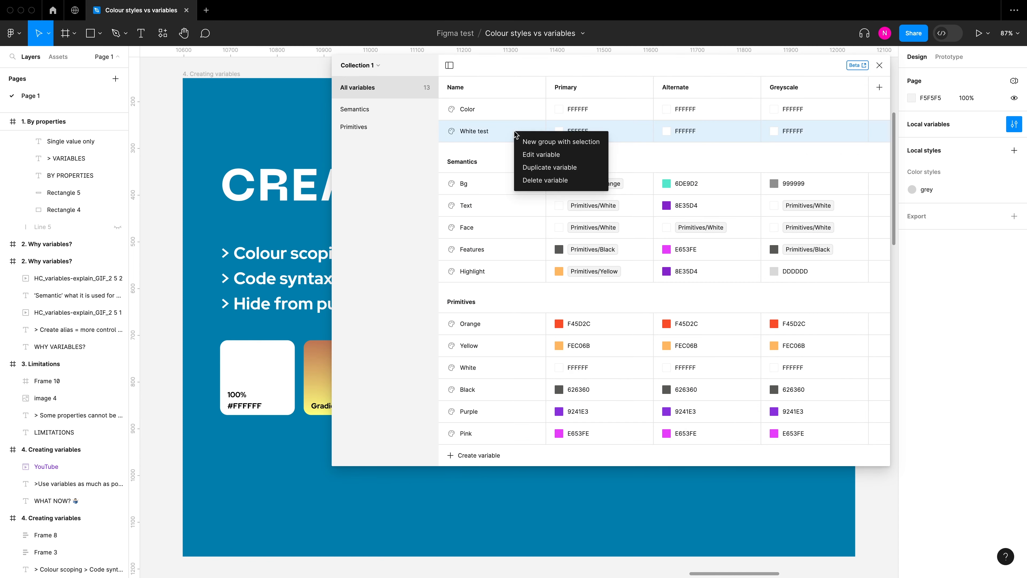
pyautogui.click(852, 136)
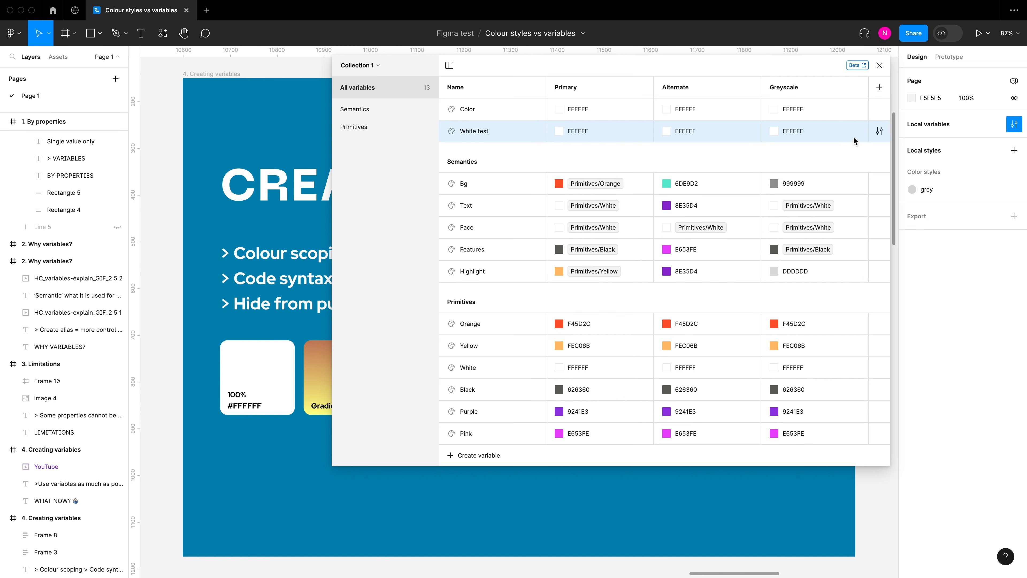
pyautogui.click(880, 130)
pyautogui.moveTo(824, 149); pyautogui.dragTo(402, 107)
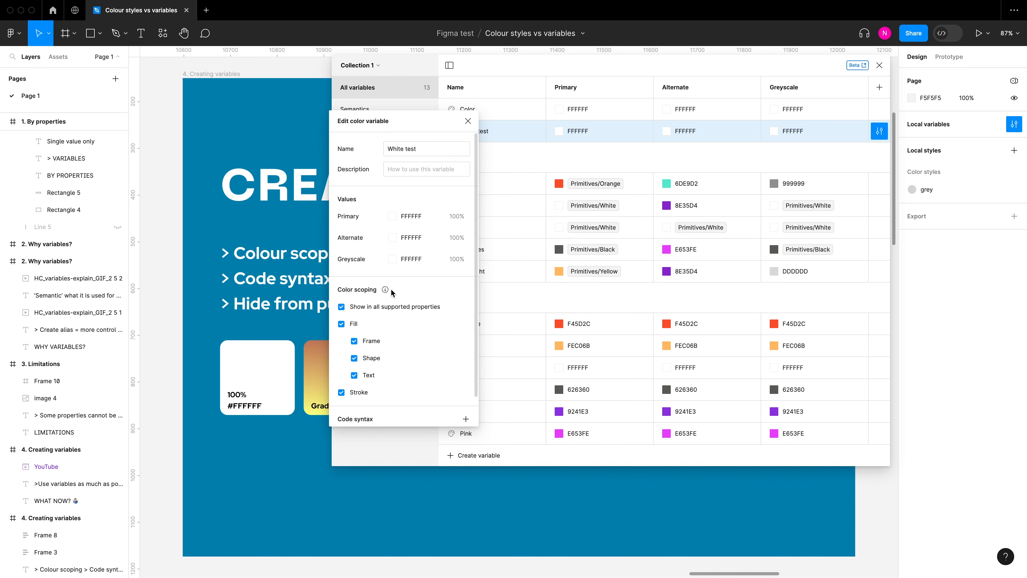
# Step: Try excluding stroke, shape and frame fills from White test's color scoping, and re-enable all supported properties
pyautogui.moveTo(385, 290)
pyautogui.click(341, 393)
pyautogui.click(355, 358)
pyautogui.click(355, 341)
pyautogui.click(342, 307)
pyautogui.scroll(-2, 390, 309)
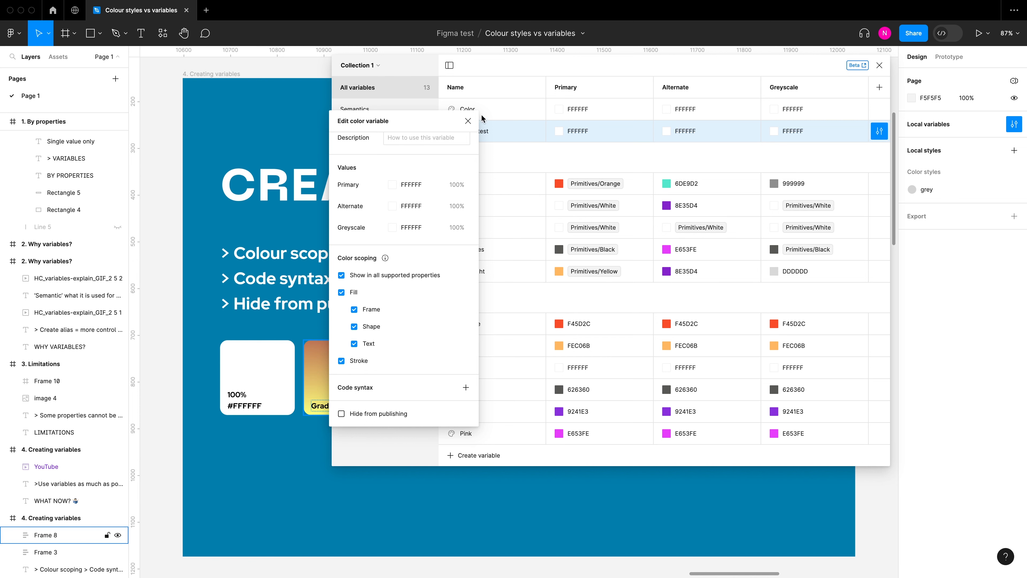
pyautogui.click(469, 121)
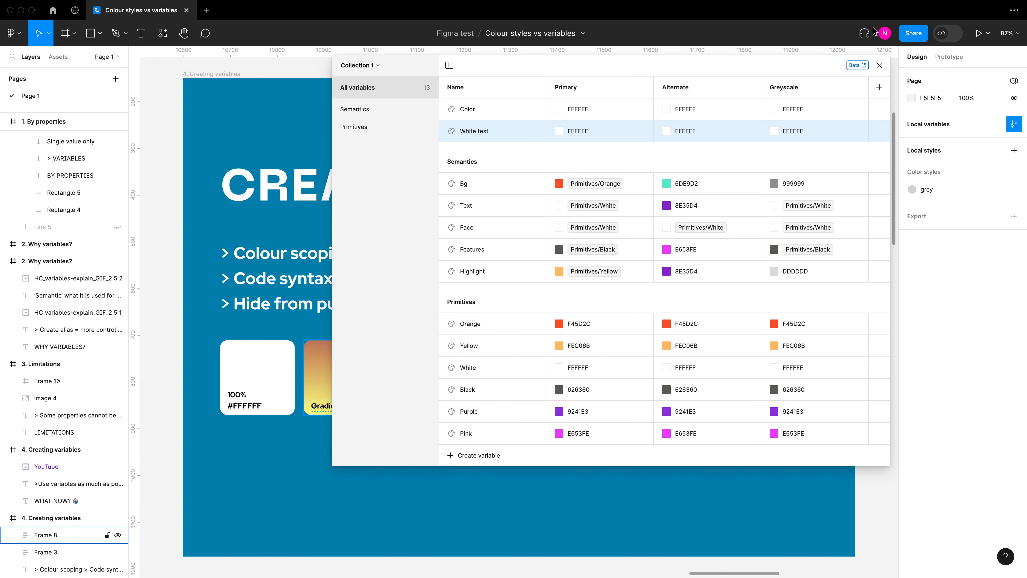
pyautogui.click(880, 65)
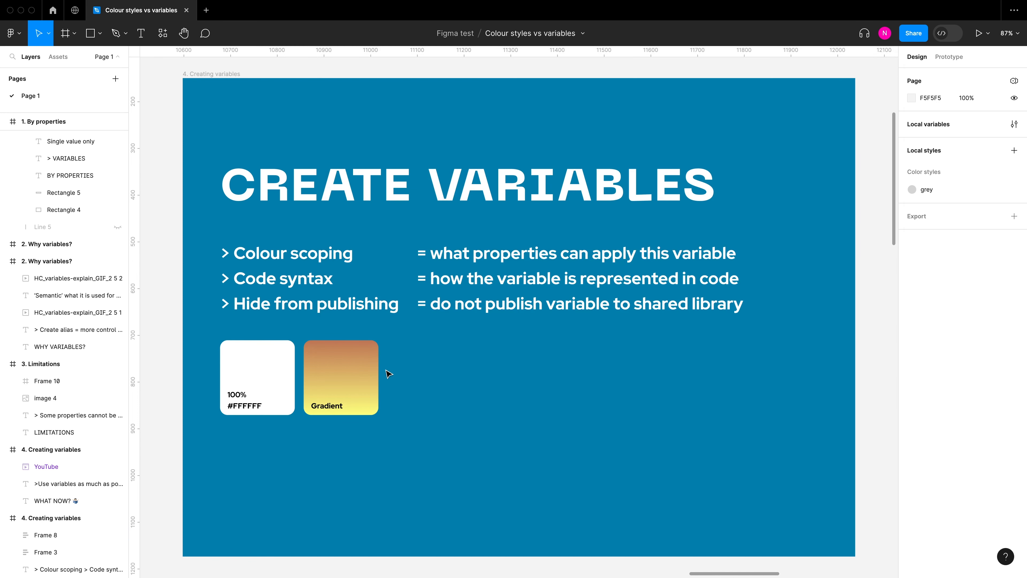
# Step: Examine the Gradient square's linear fill and the new color style options offered for it
pyautogui.click(369, 380)
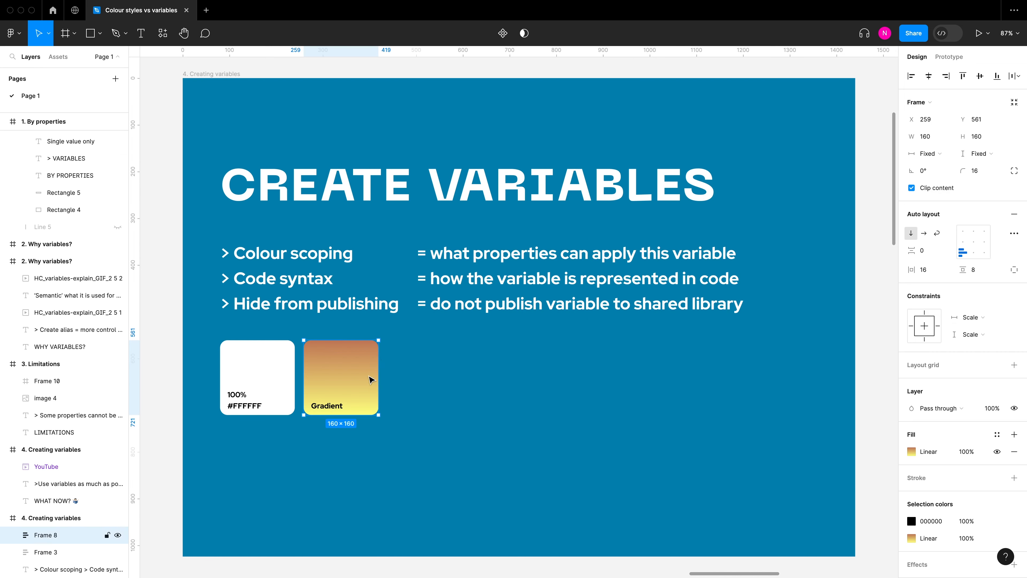
pyautogui.click(912, 451)
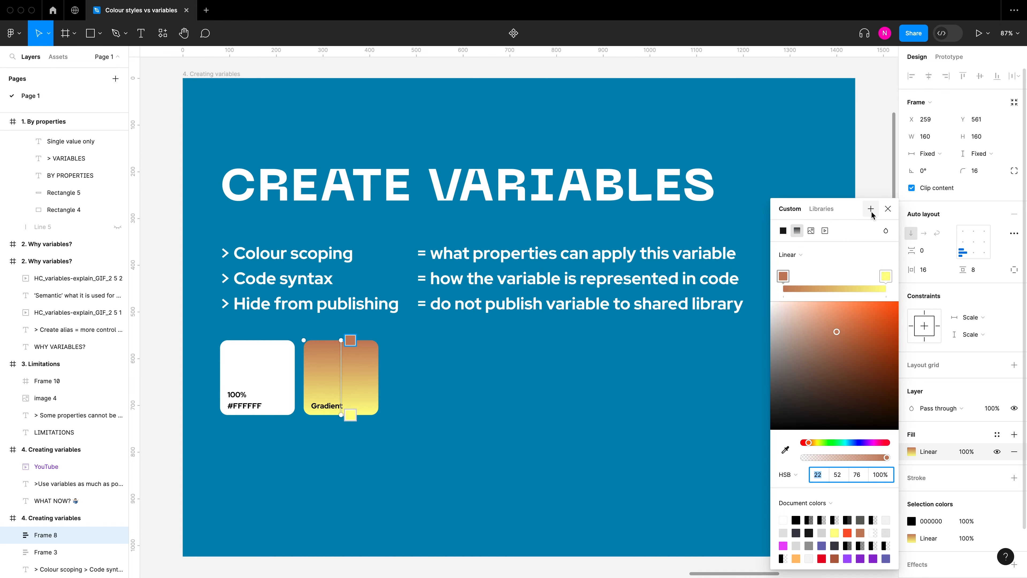
pyautogui.click(947, 435)
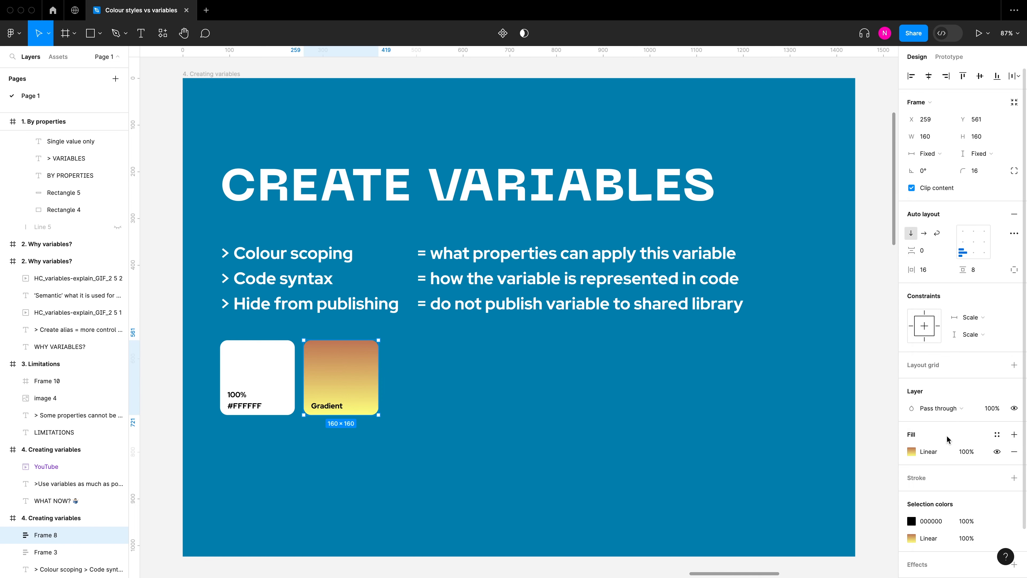
pyautogui.click(995, 438)
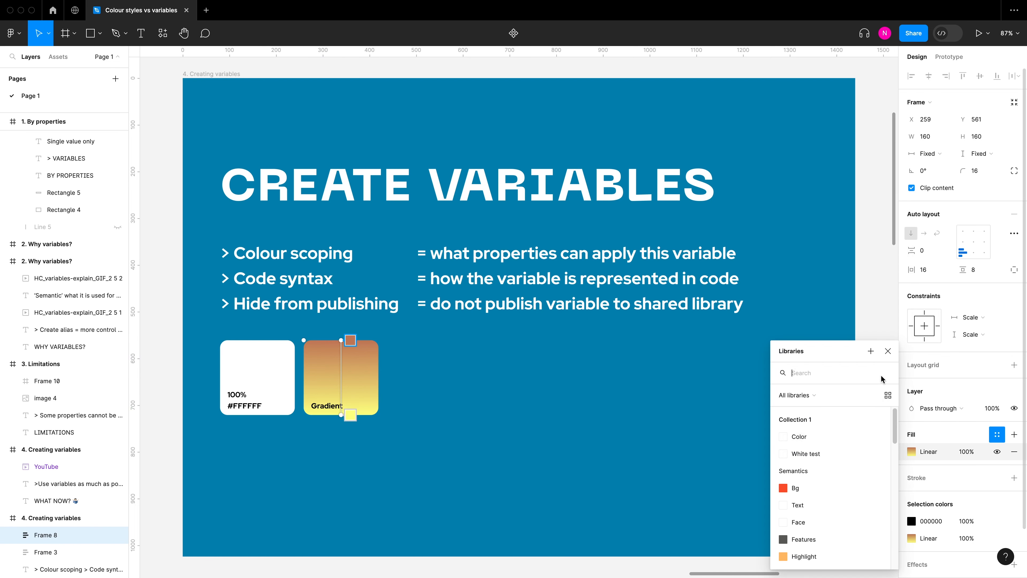
pyautogui.click(871, 351)
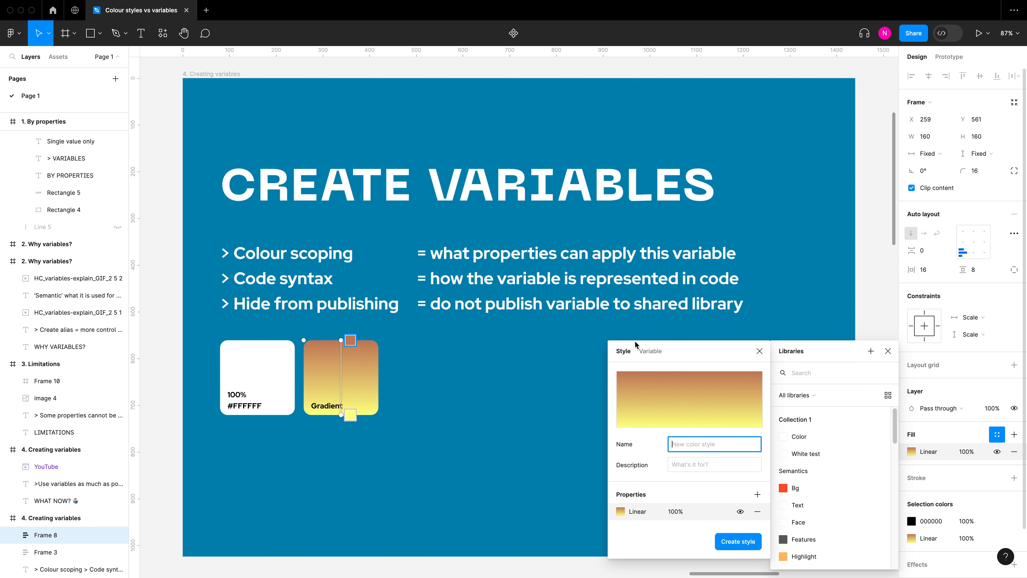
pyautogui.click(620, 513)
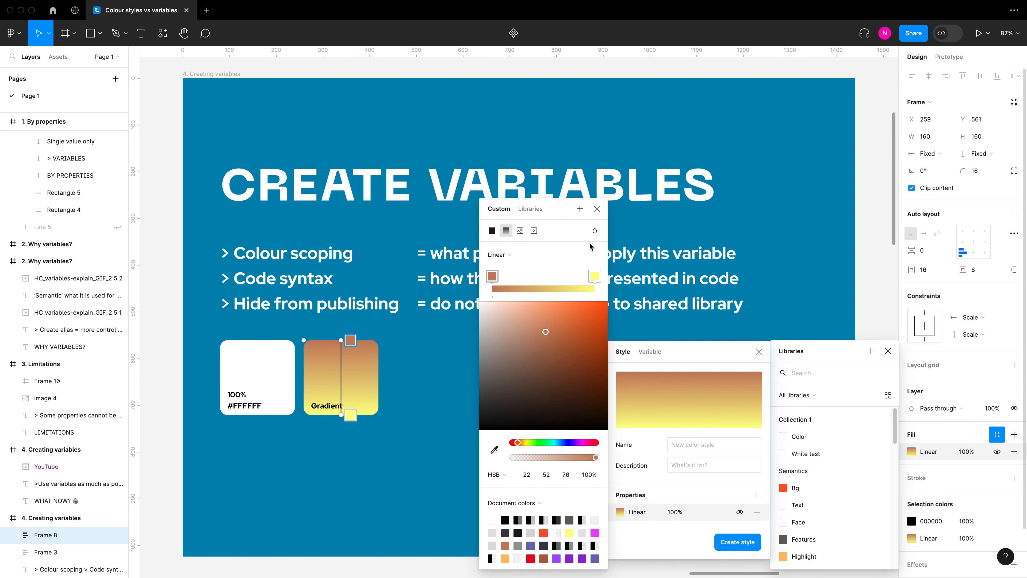
pyautogui.click(597, 208)
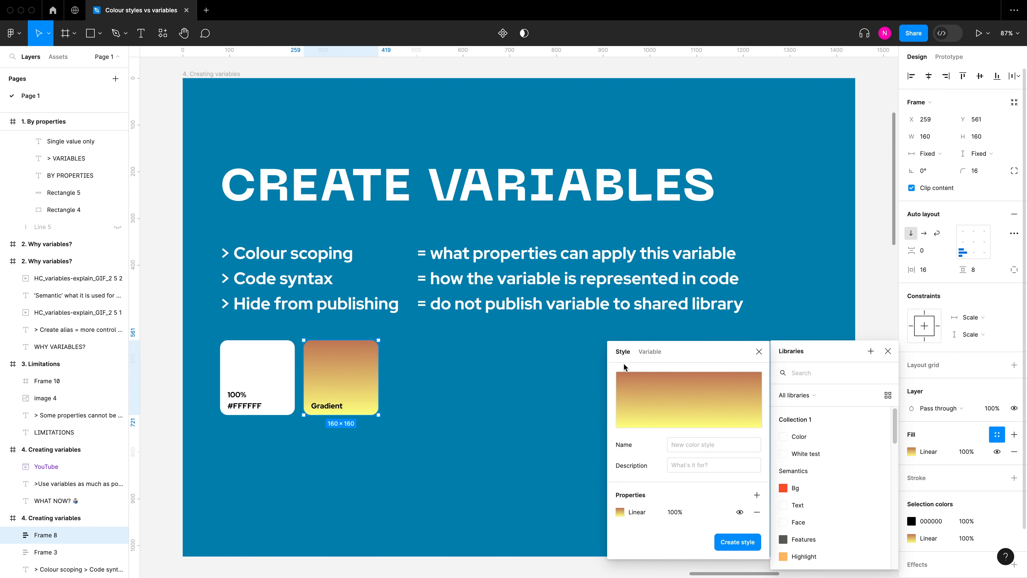
# Step: Try to create a color variable named "test" in Collection 1 from the Gradient square's fill
pyautogui.click(656, 353)
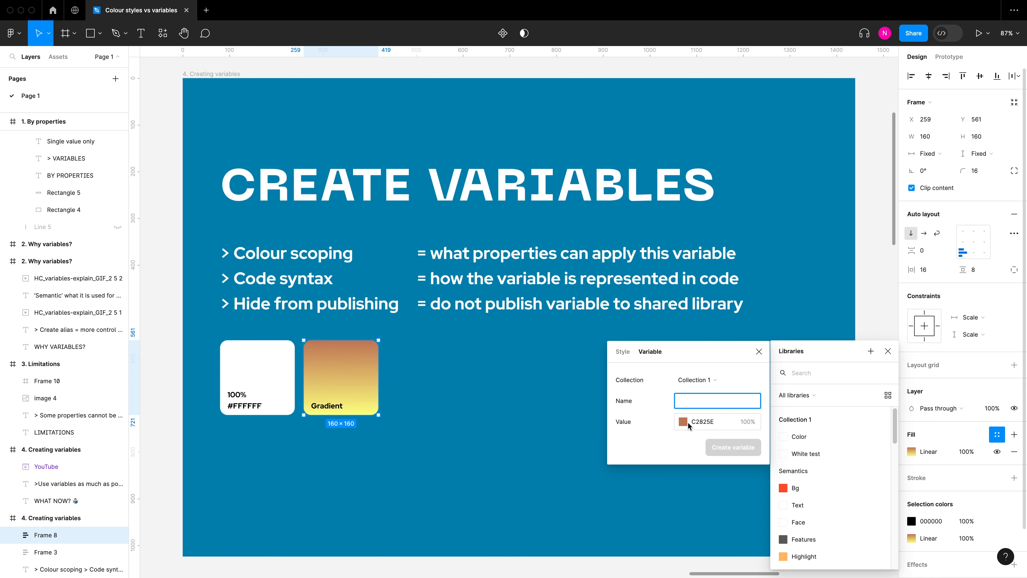
pyautogui.write('test')
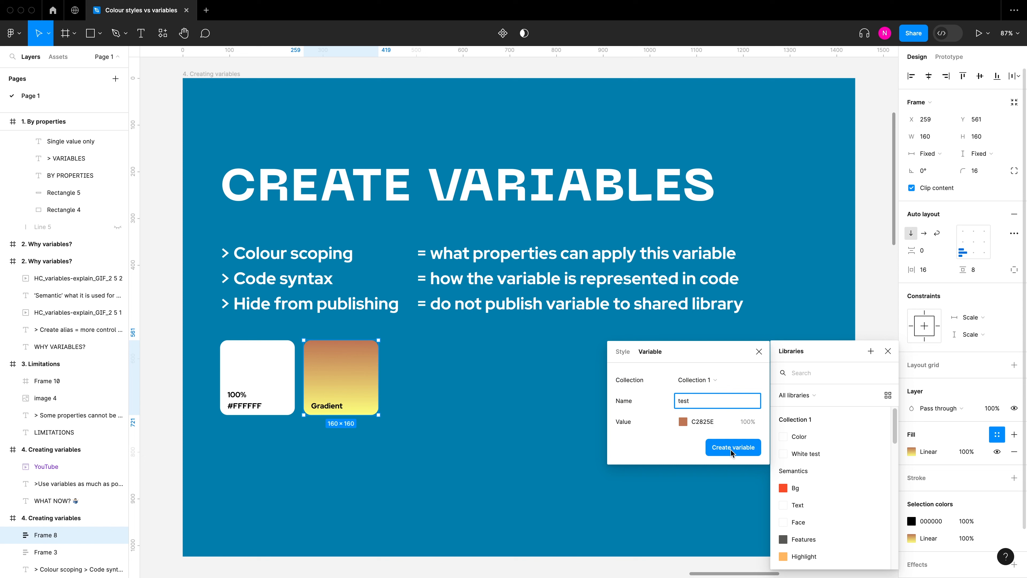
pyautogui.click(730, 443)
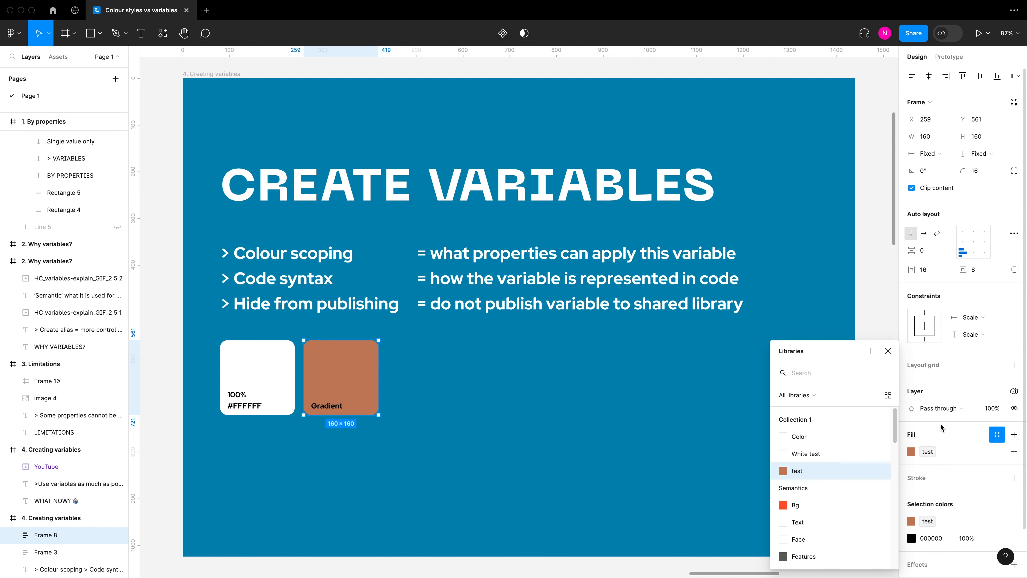
pyautogui.press('super+z')
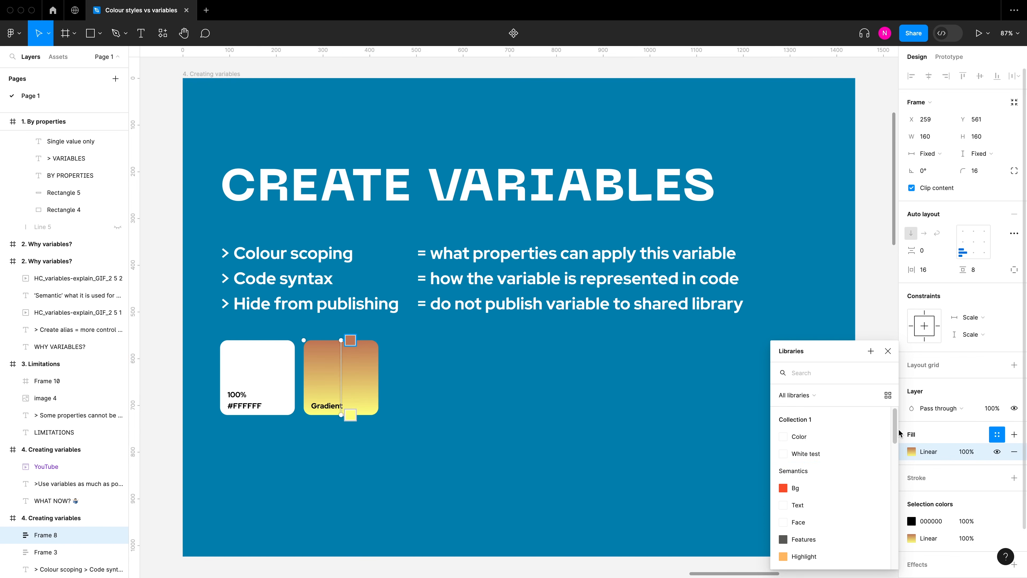
# Step: Create a color style named "gradient1" from the Gradient square's linear fill
pyautogui.click(996, 435)
pyautogui.click(996, 435)
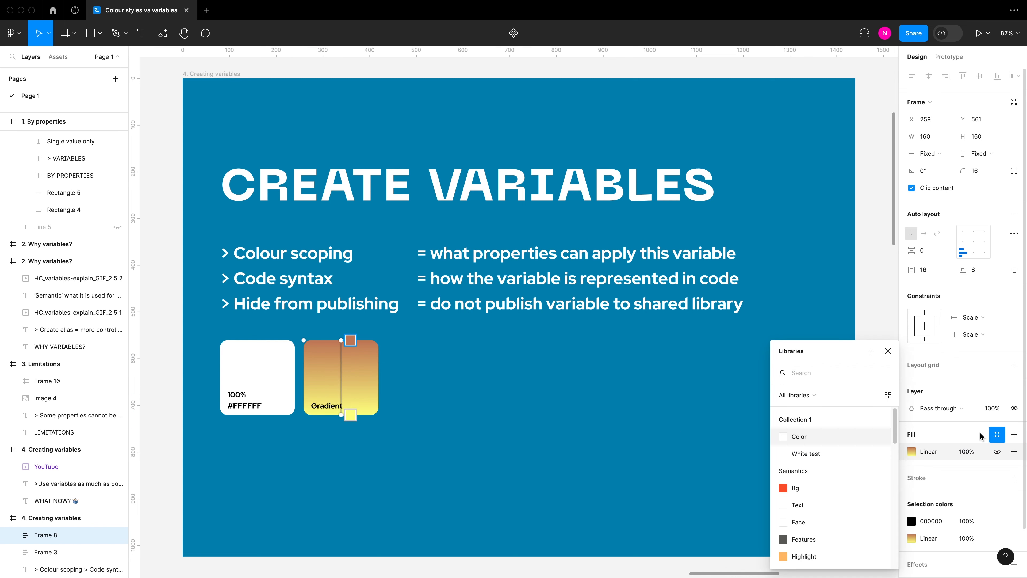
pyautogui.click(870, 351)
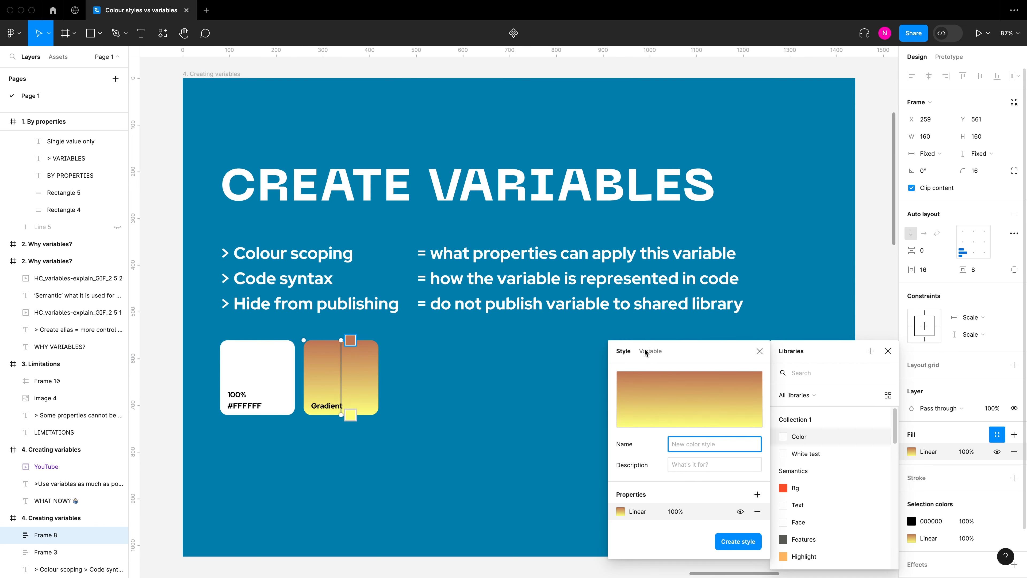
pyautogui.write('gradient1')
pyautogui.click(742, 542)
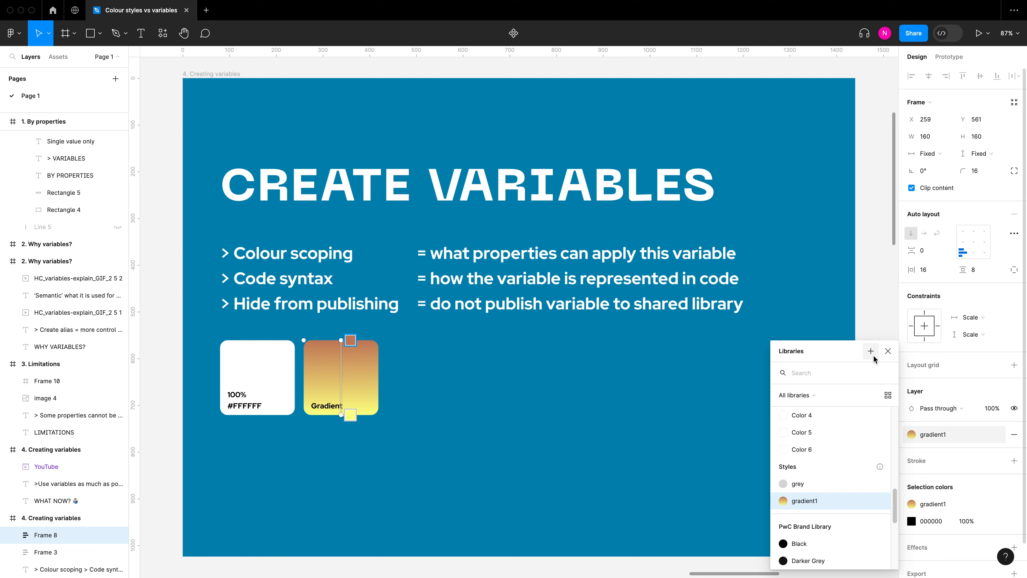
pyautogui.click(888, 351)
# Step: Compare how the fills of the white #FFFFFF square and the Gradient square are linked
pyautogui.click(267, 377)
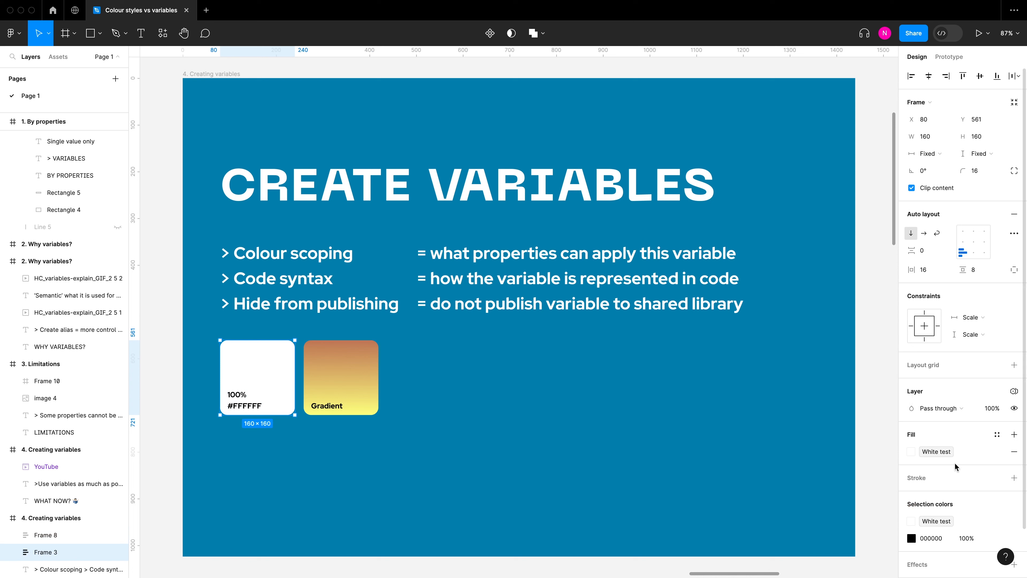
pyautogui.click(366, 386)
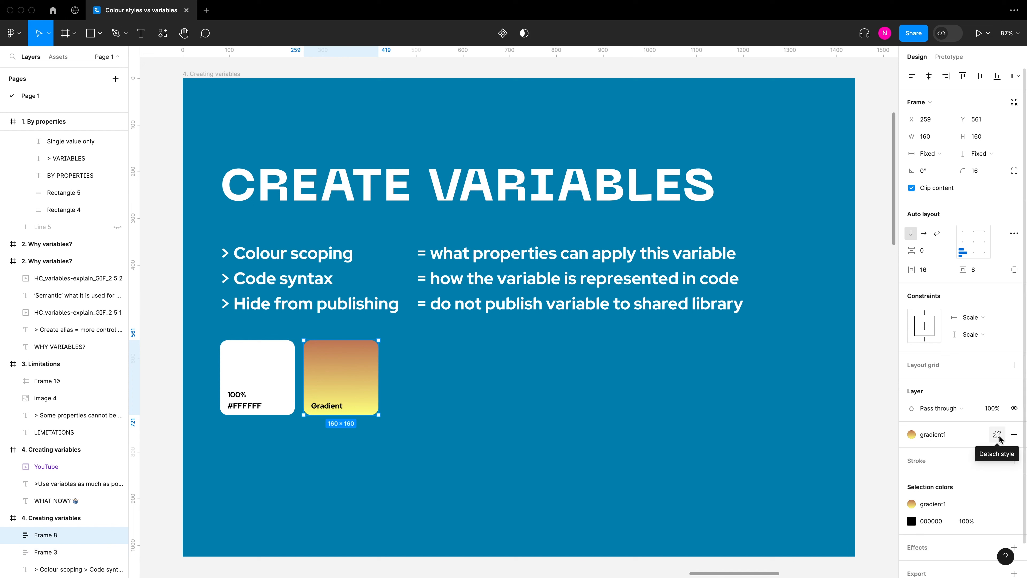
pyautogui.click(828, 435)
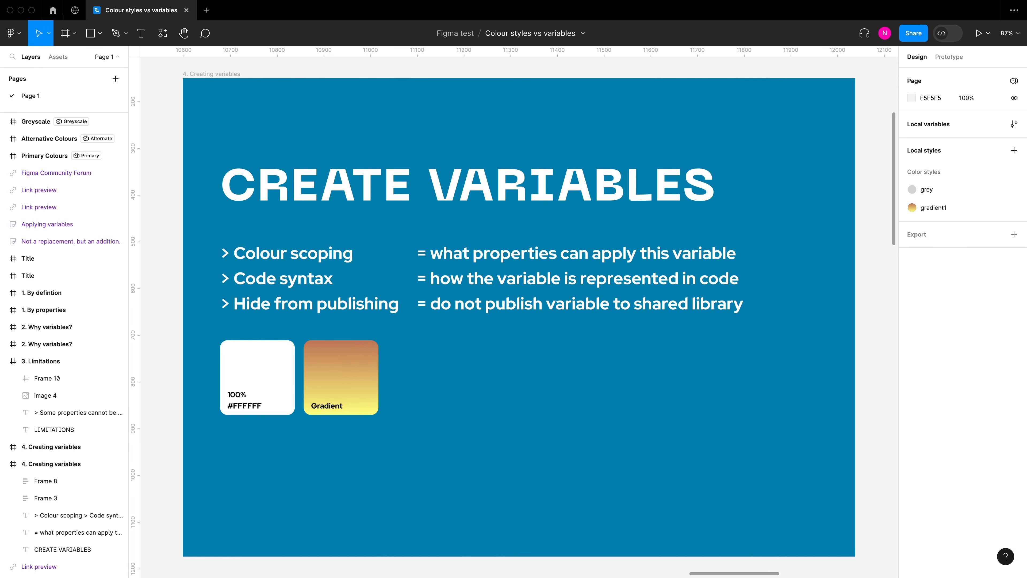
# Step: Open the gradient1 style applied to the Gradient square for editing and arrange its settings beside the color library
pyautogui.click(354, 370)
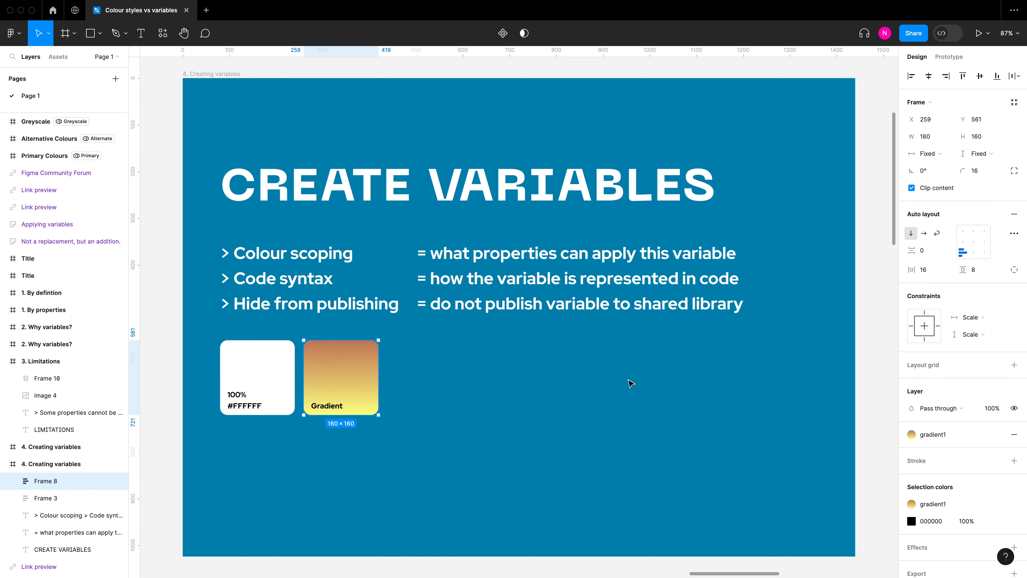
pyautogui.click(957, 437)
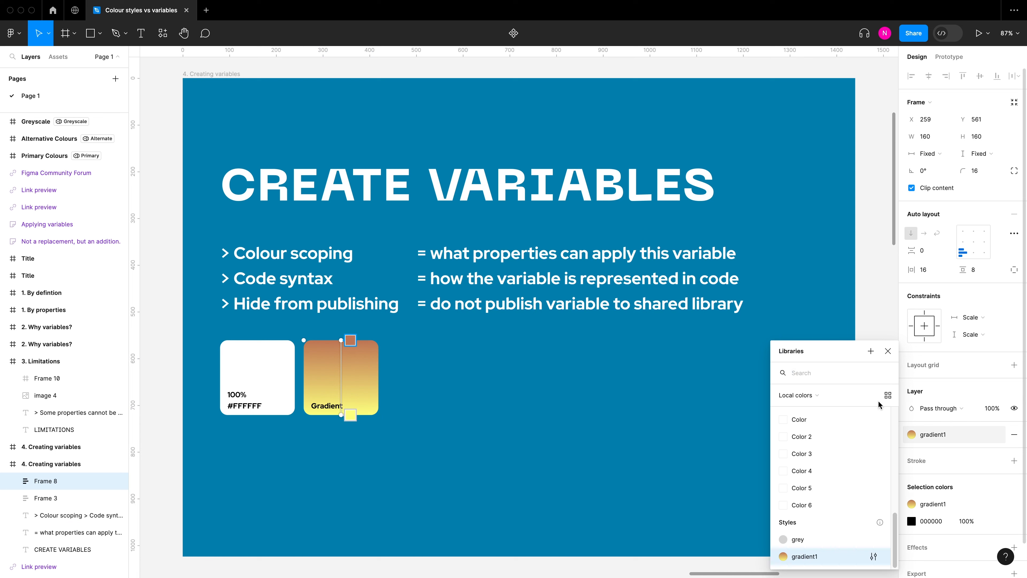
pyautogui.moveTo(833, 352); pyautogui.dragTo(775, 241)
pyautogui.moveTo(812, 445)
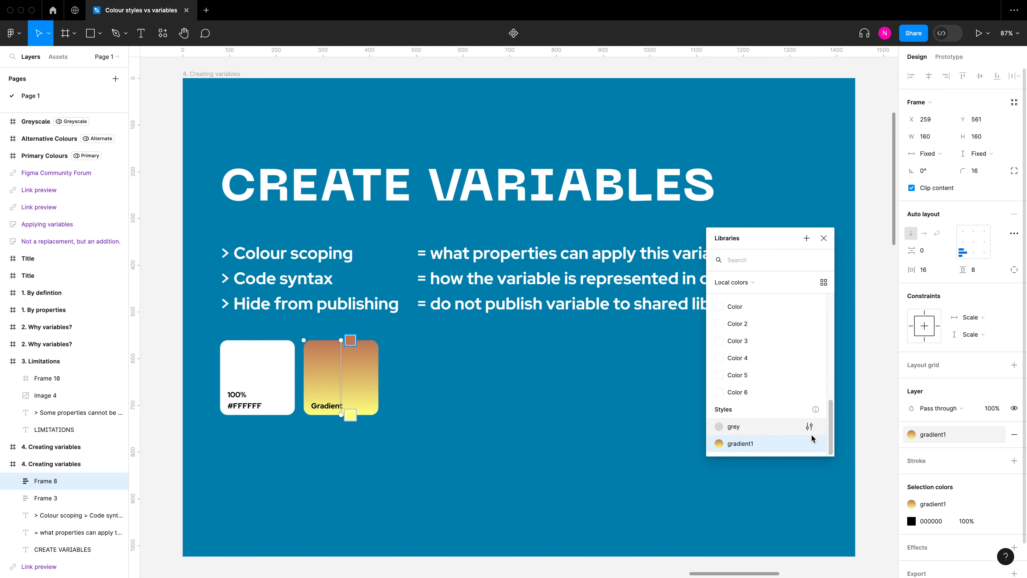
pyautogui.click(810, 444)
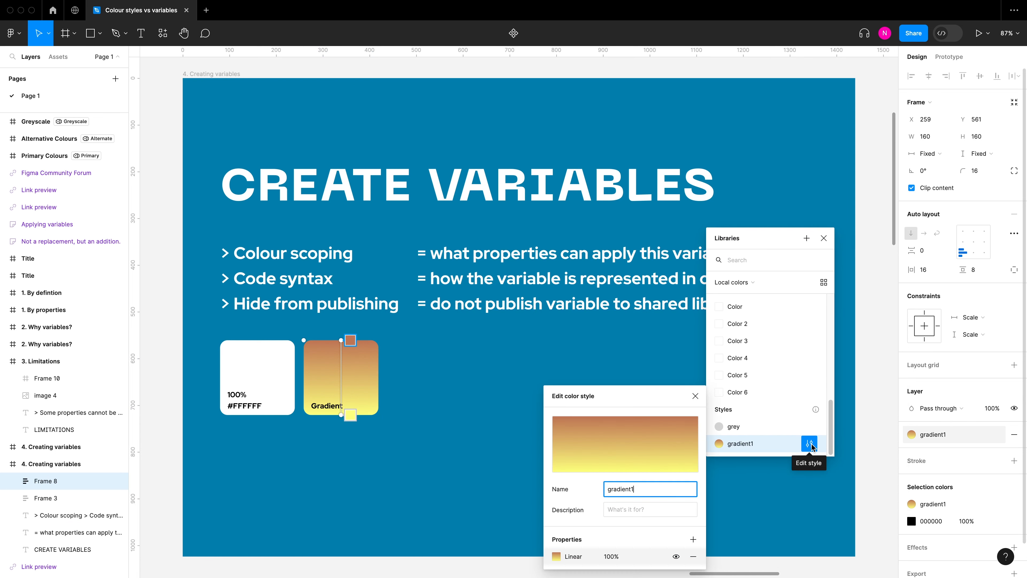
pyautogui.moveTo(647, 311); pyautogui.dragTo(649, 245)
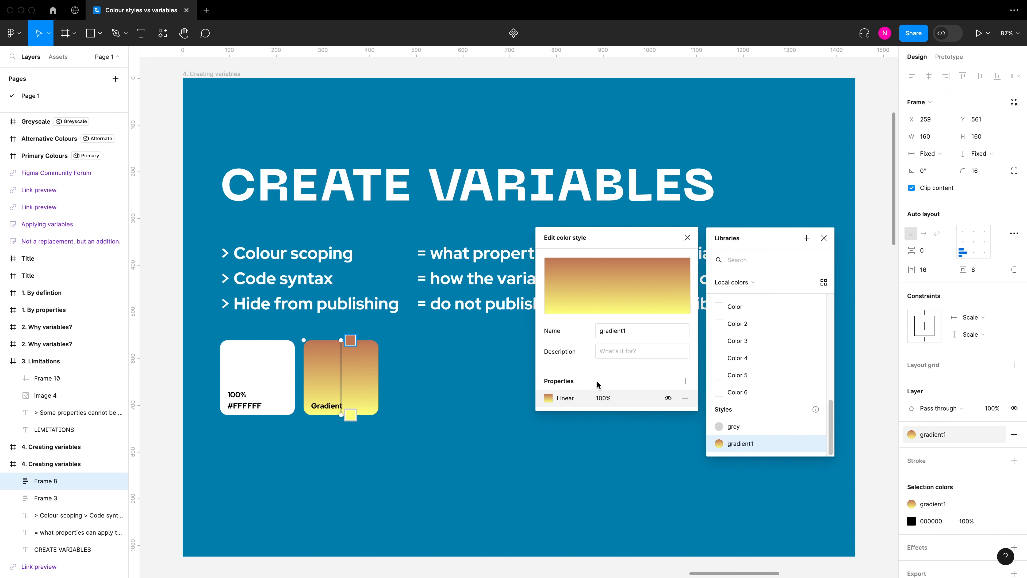
# Step: Add a solid fill to the gradient1 style and link it to the White test variable
pyautogui.click(685, 381)
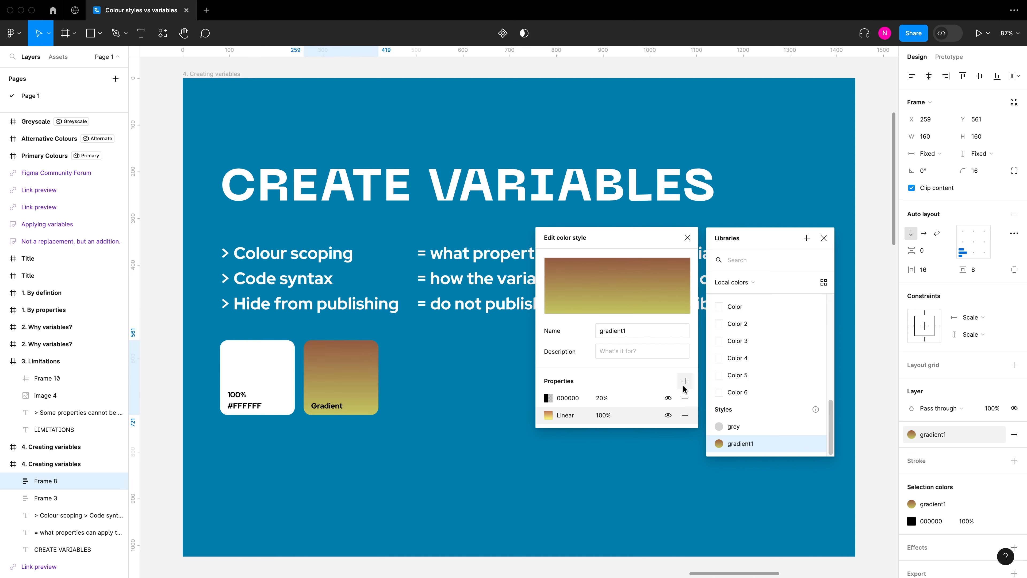
pyautogui.click(548, 398)
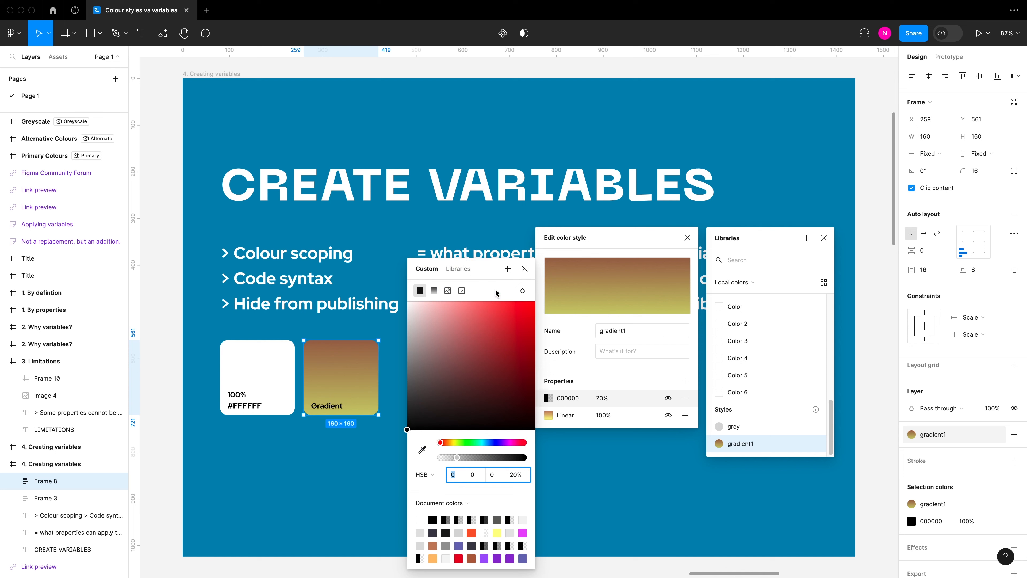
pyautogui.moveTo(486, 269); pyautogui.dragTo(480, 237)
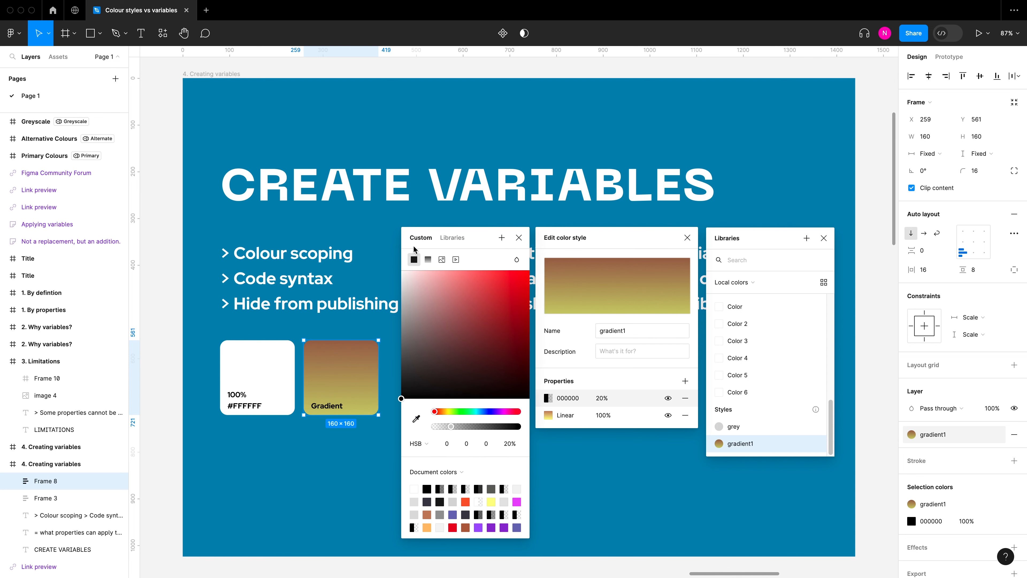
pyautogui.click(452, 238)
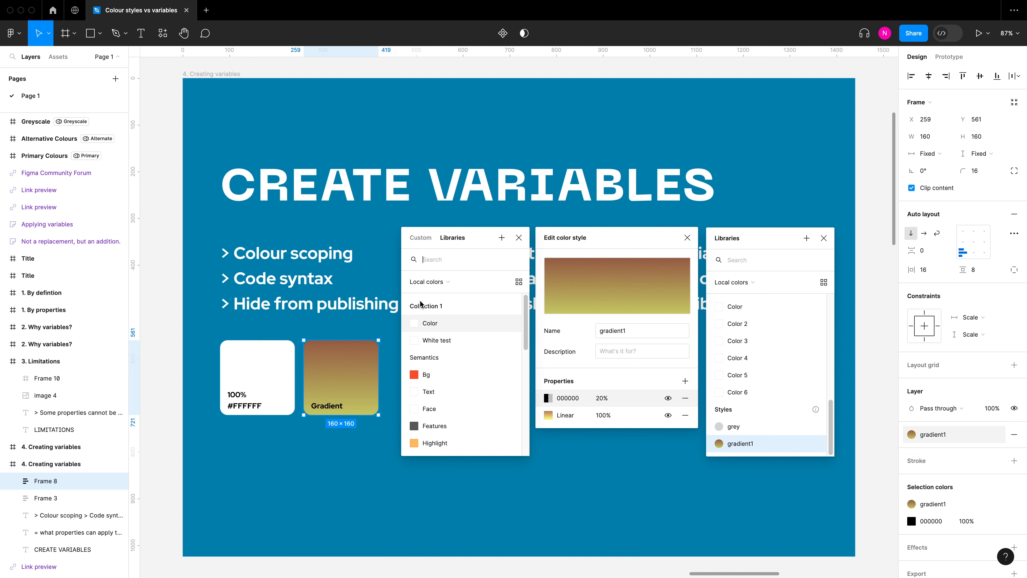
pyautogui.click(456, 343)
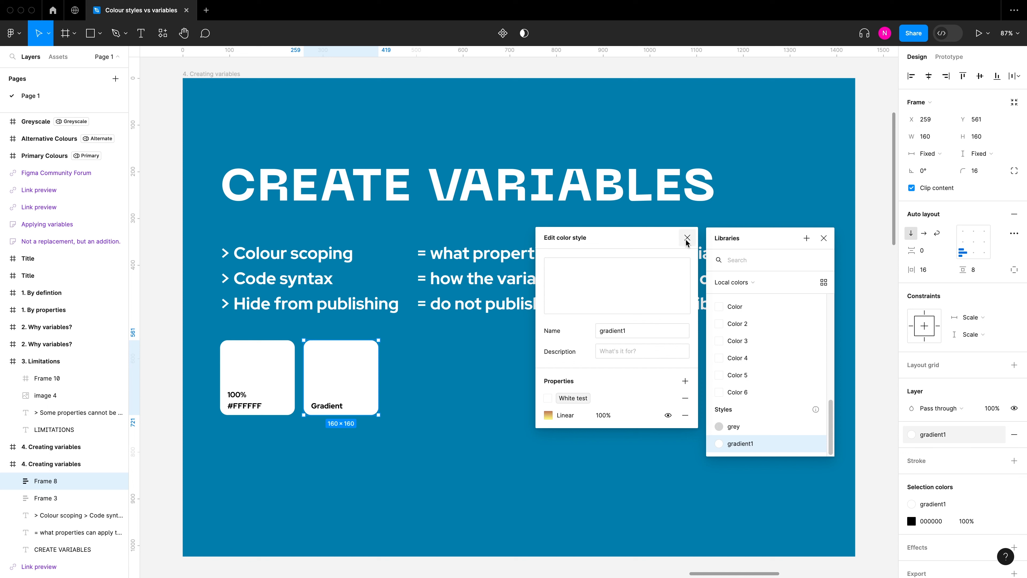
# Step: Remove the White test fill from the gradient1 style, finish editing the style, and deselect the square
pyautogui.click(683, 401)
pyautogui.click(687, 238)
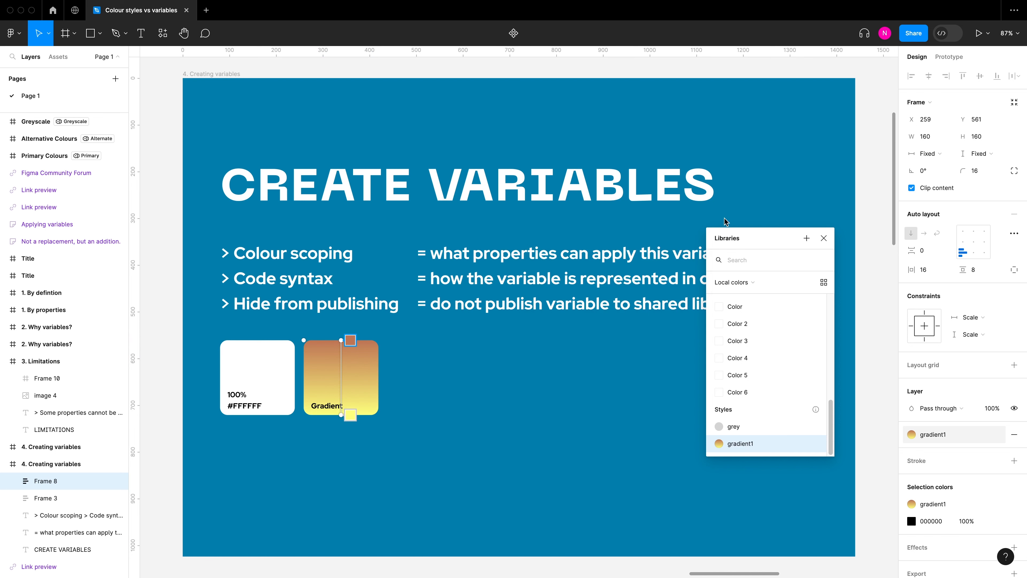
pyautogui.click(823, 238)
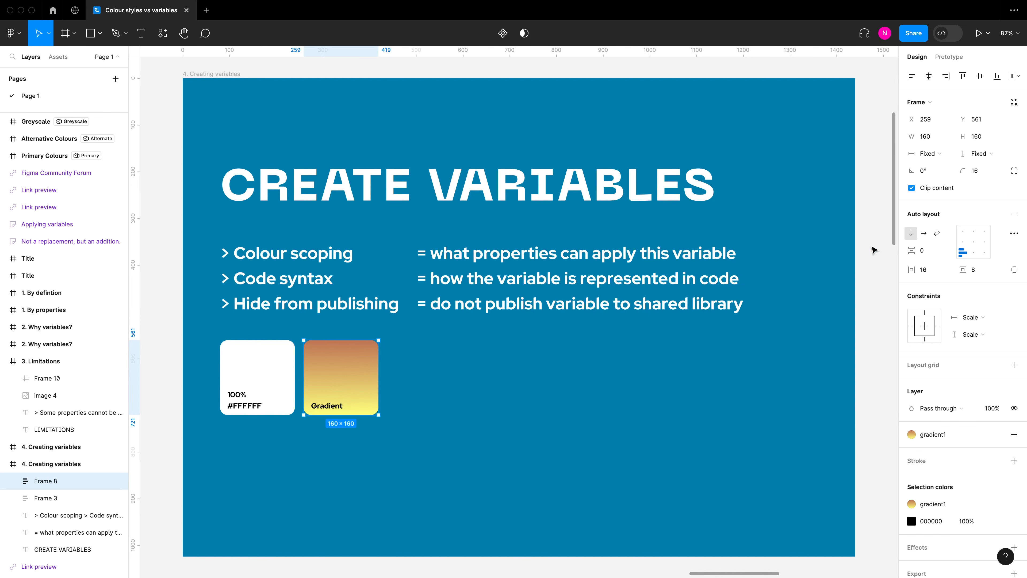
pyautogui.click(869, 247)
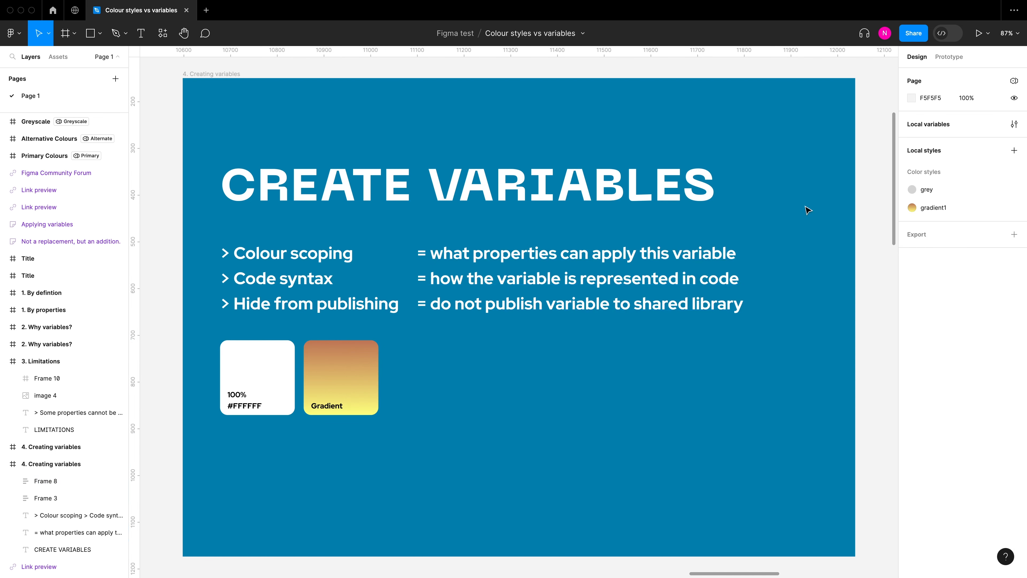
# Step: Open Collection 1's local variables and start creating an alias for White test's Primary value
pyautogui.click(1009, 129)
pyautogui.moveTo(757, 69); pyautogui.dragTo(741, 131)
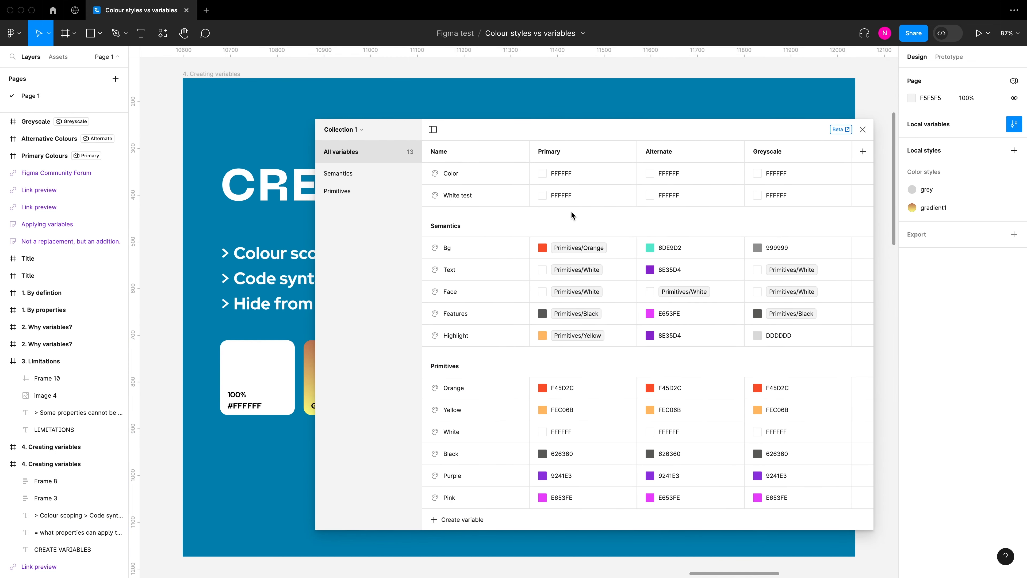
pyautogui.rightClick(583, 192)
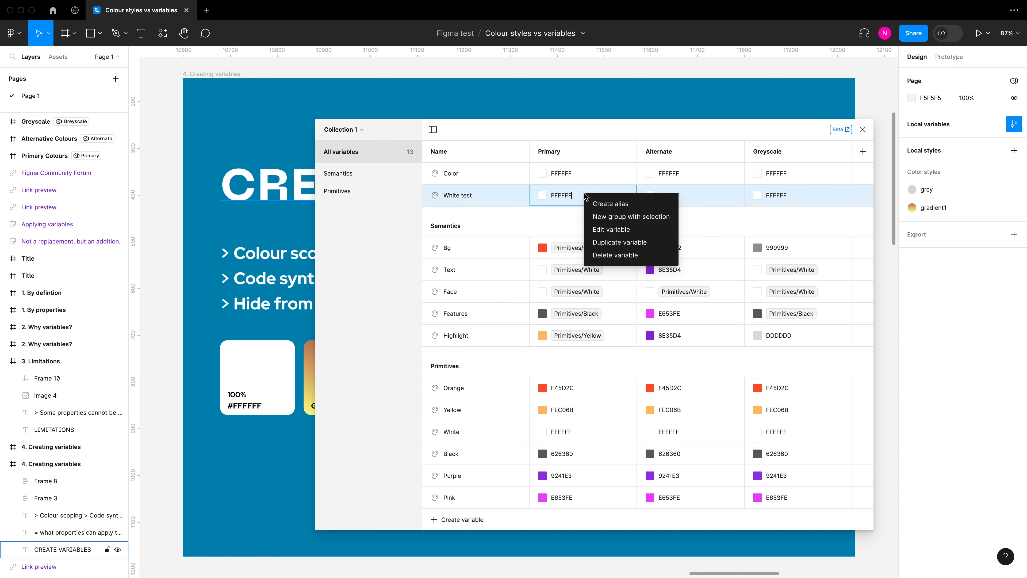
pyautogui.click(623, 203)
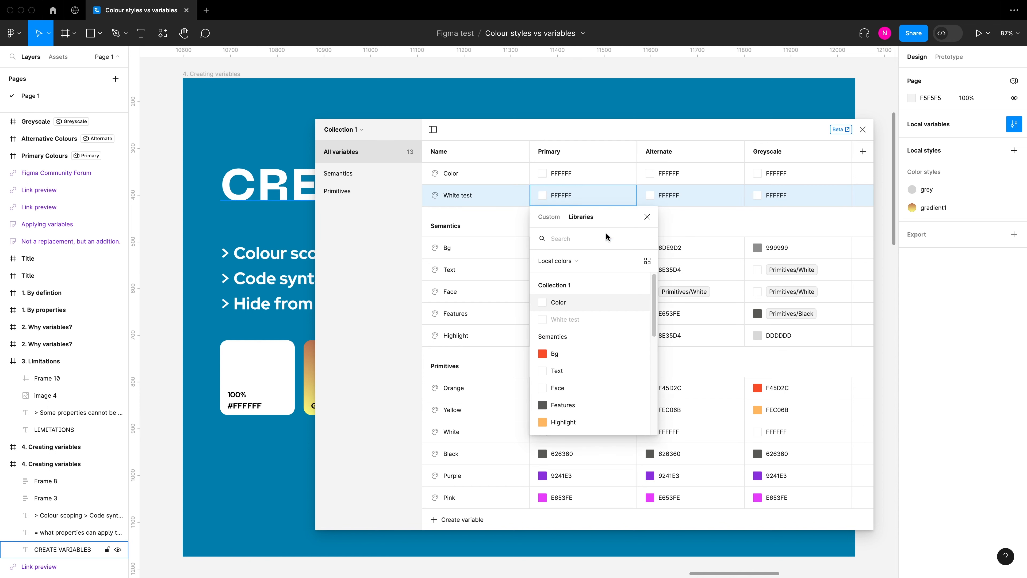
# Step: Browse the local colors available for White test's alias and search them for "gradient"
pyautogui.scroll(-2, 655, 291)
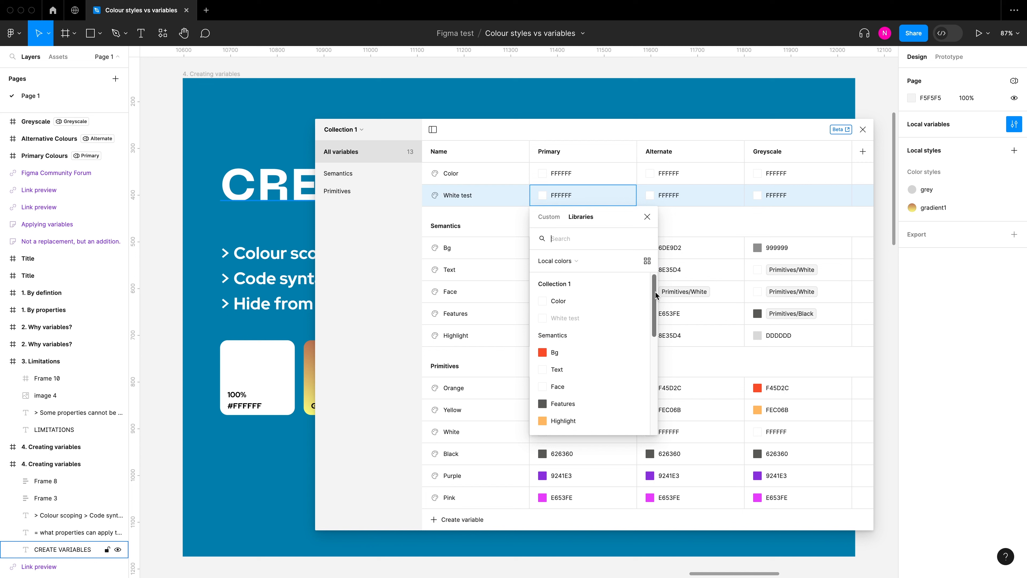
pyautogui.moveTo(654, 308); pyautogui.dragTo(636, 394)
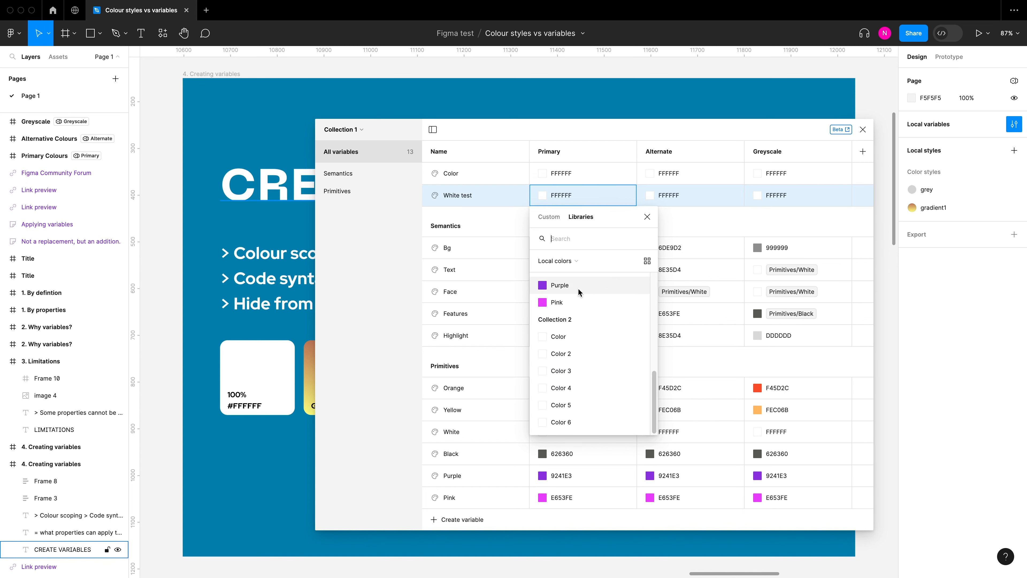
pyautogui.scroll(1, 575, 281)
pyautogui.write('gradient')
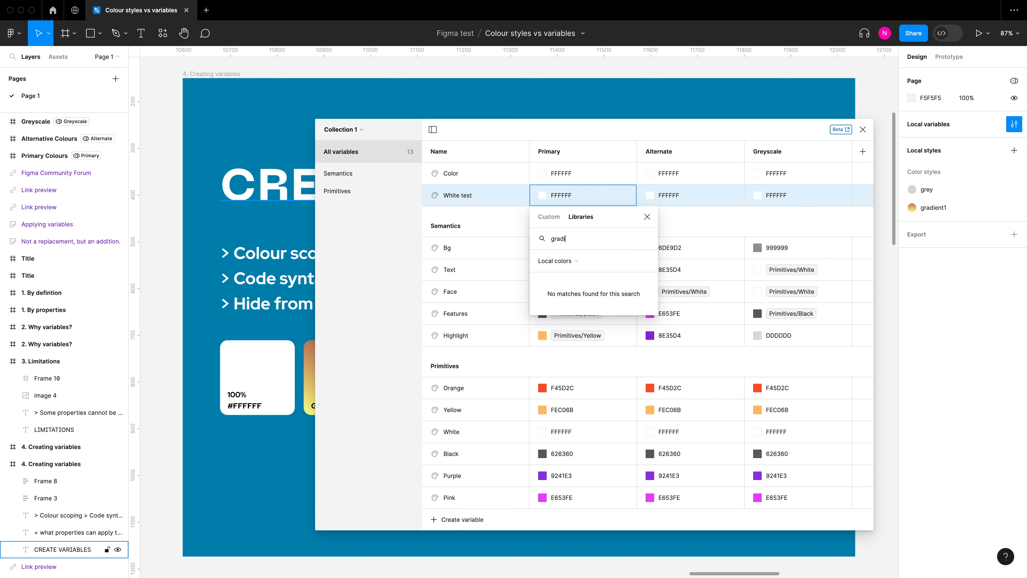